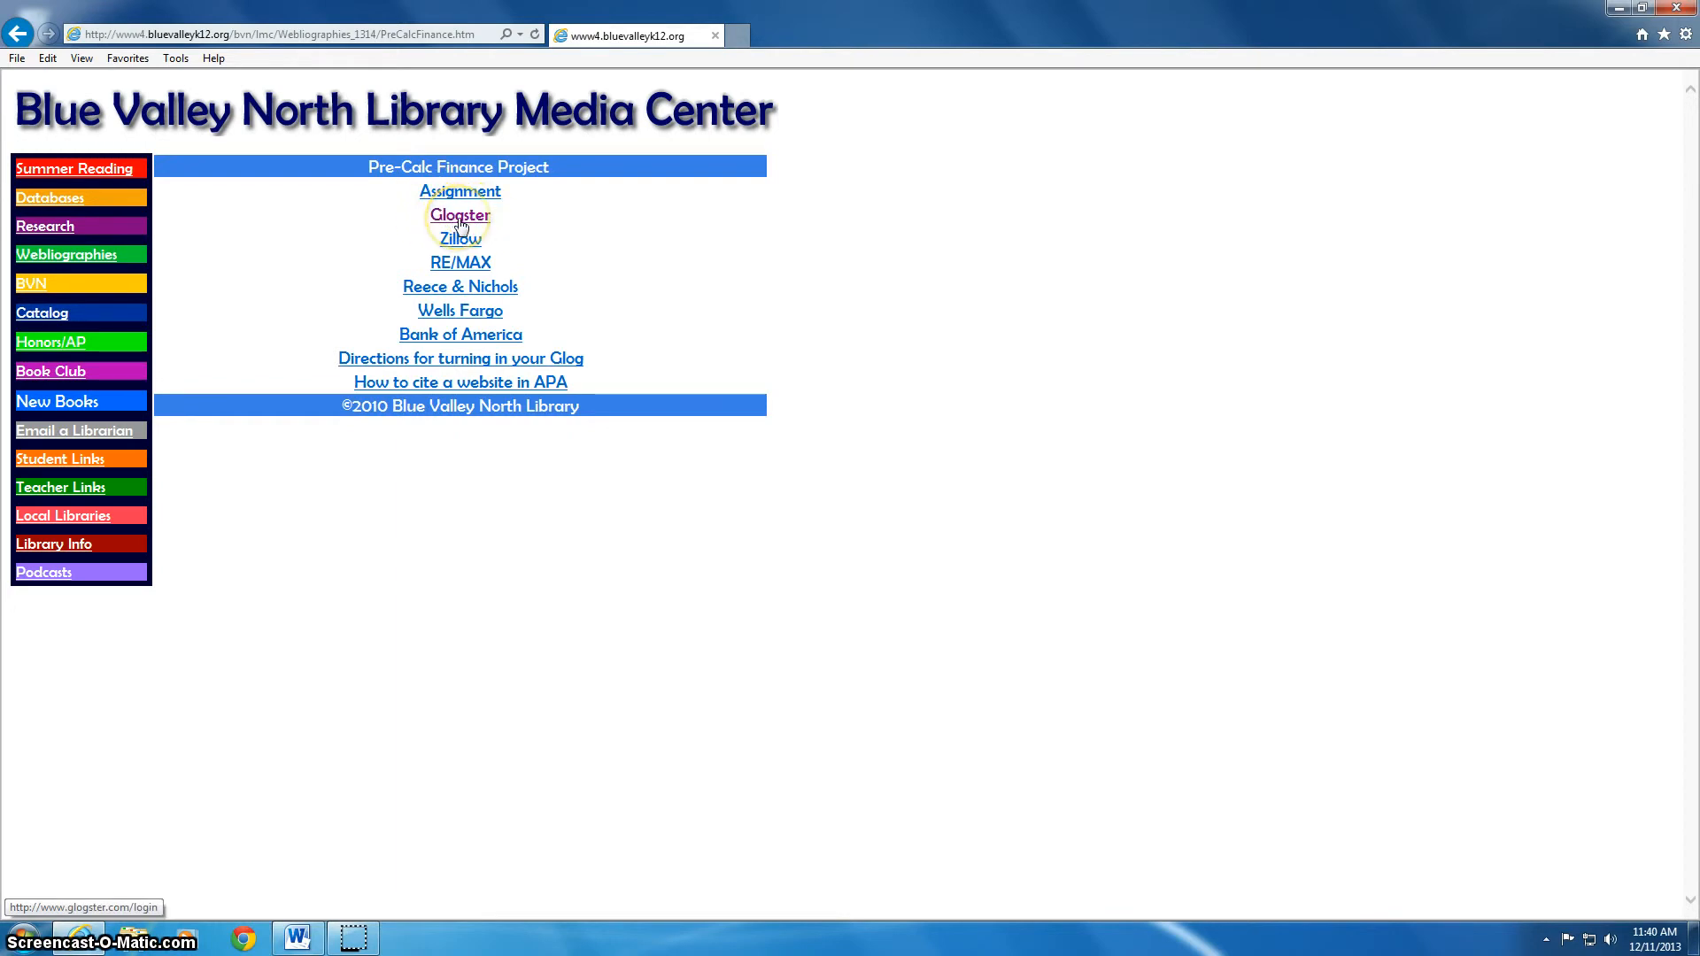
# Follow the Glogster link on the Pre-Calc Finance Project page
pyautogui.click(460, 216)
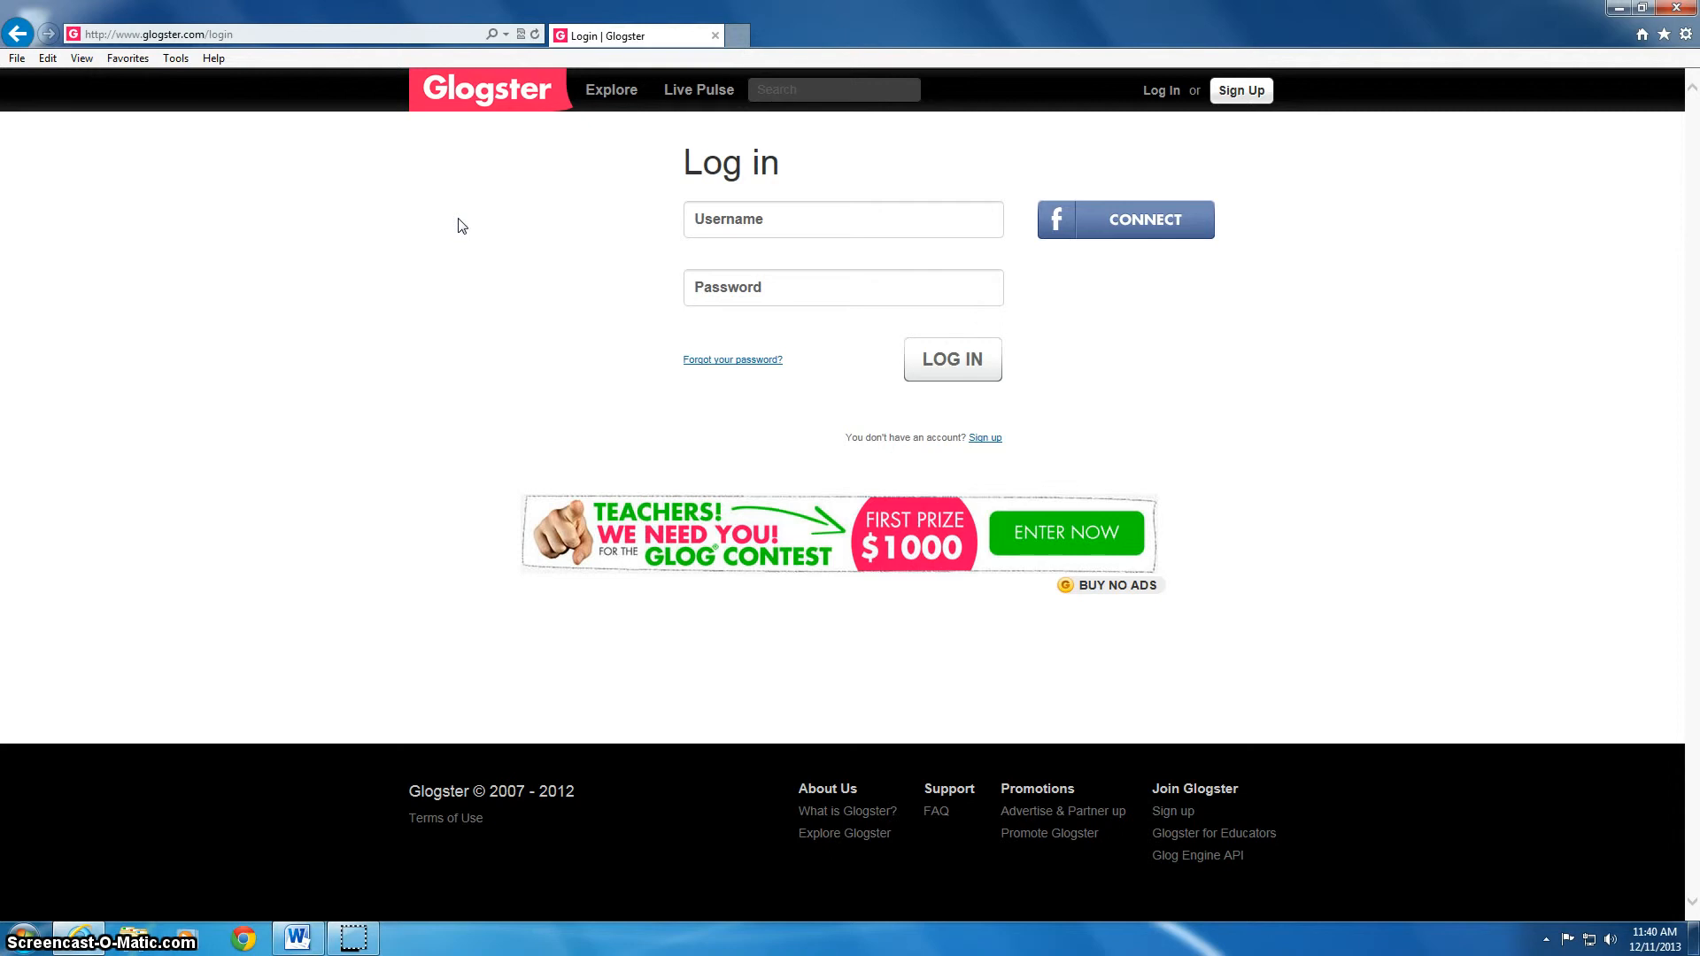
pyautogui.click(737, 35)
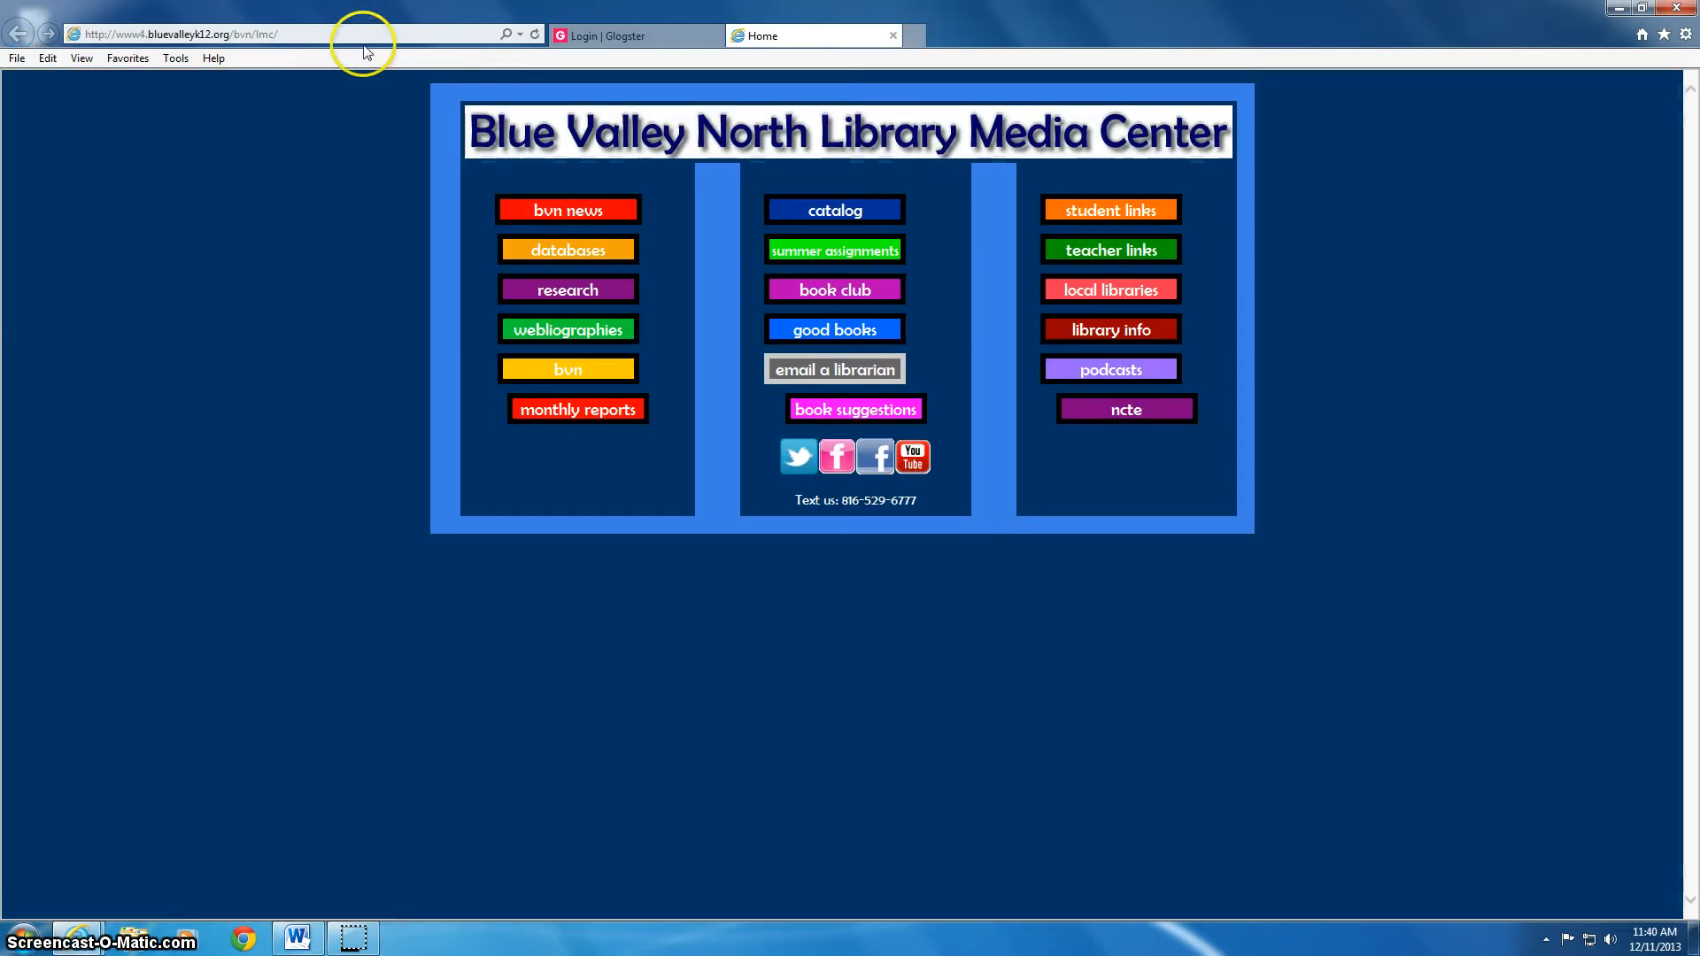
pyautogui.click(356, 34)
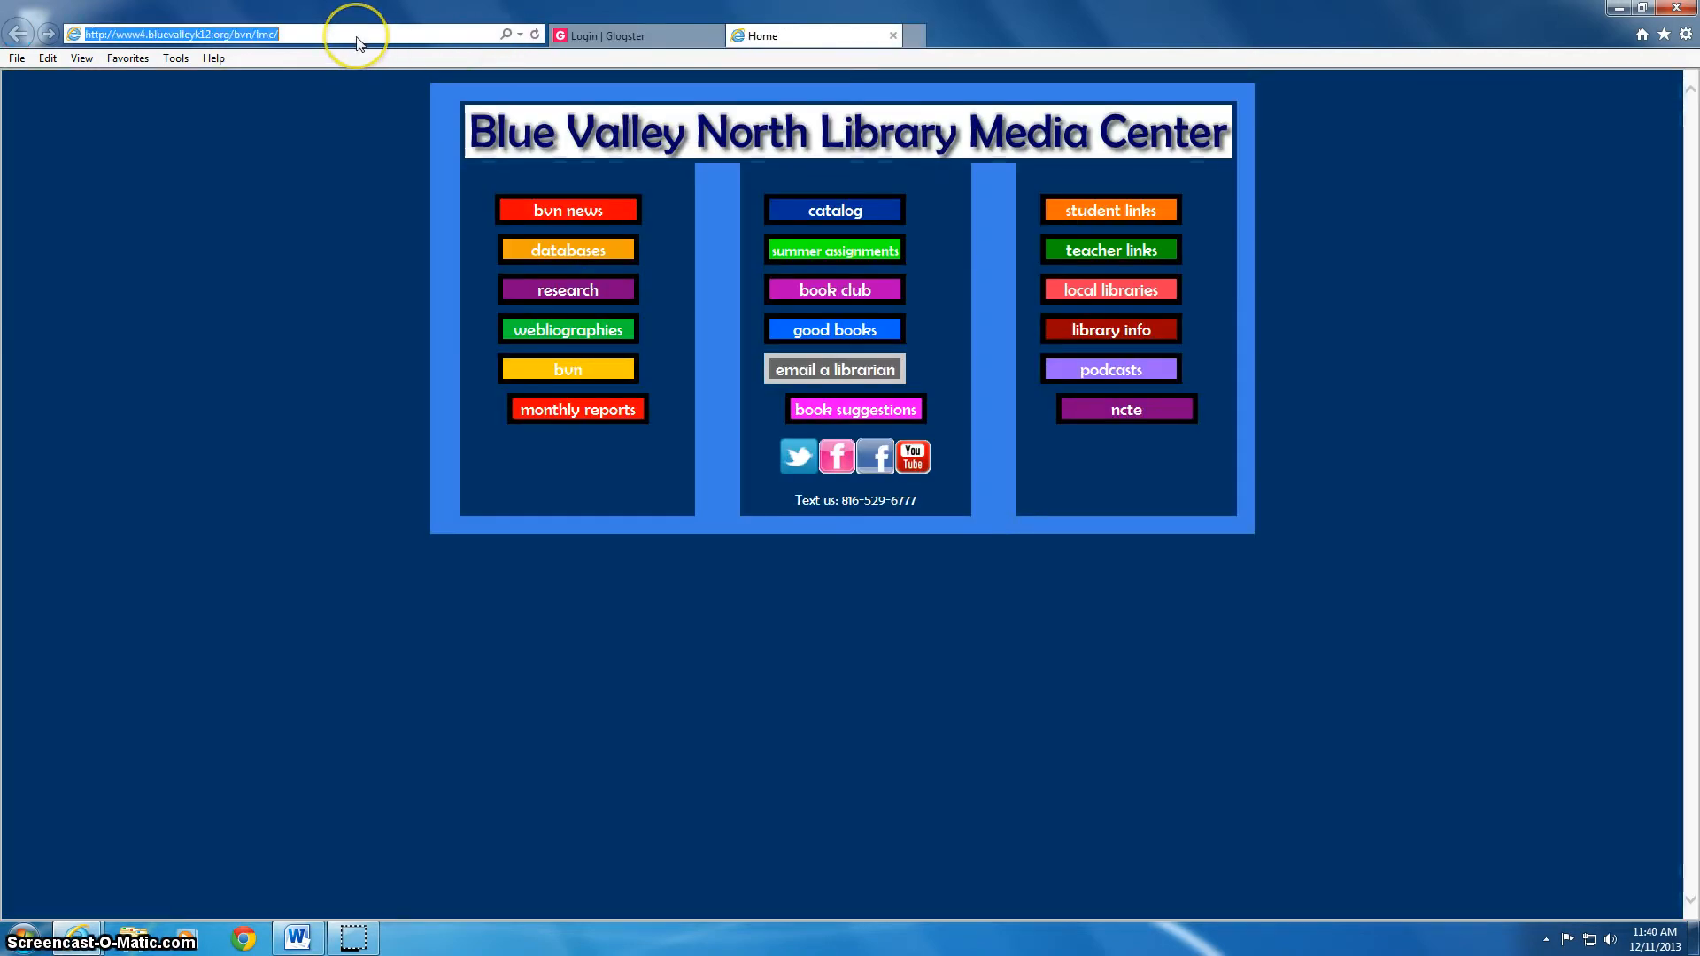
pyautogui.write('glogster.com/')
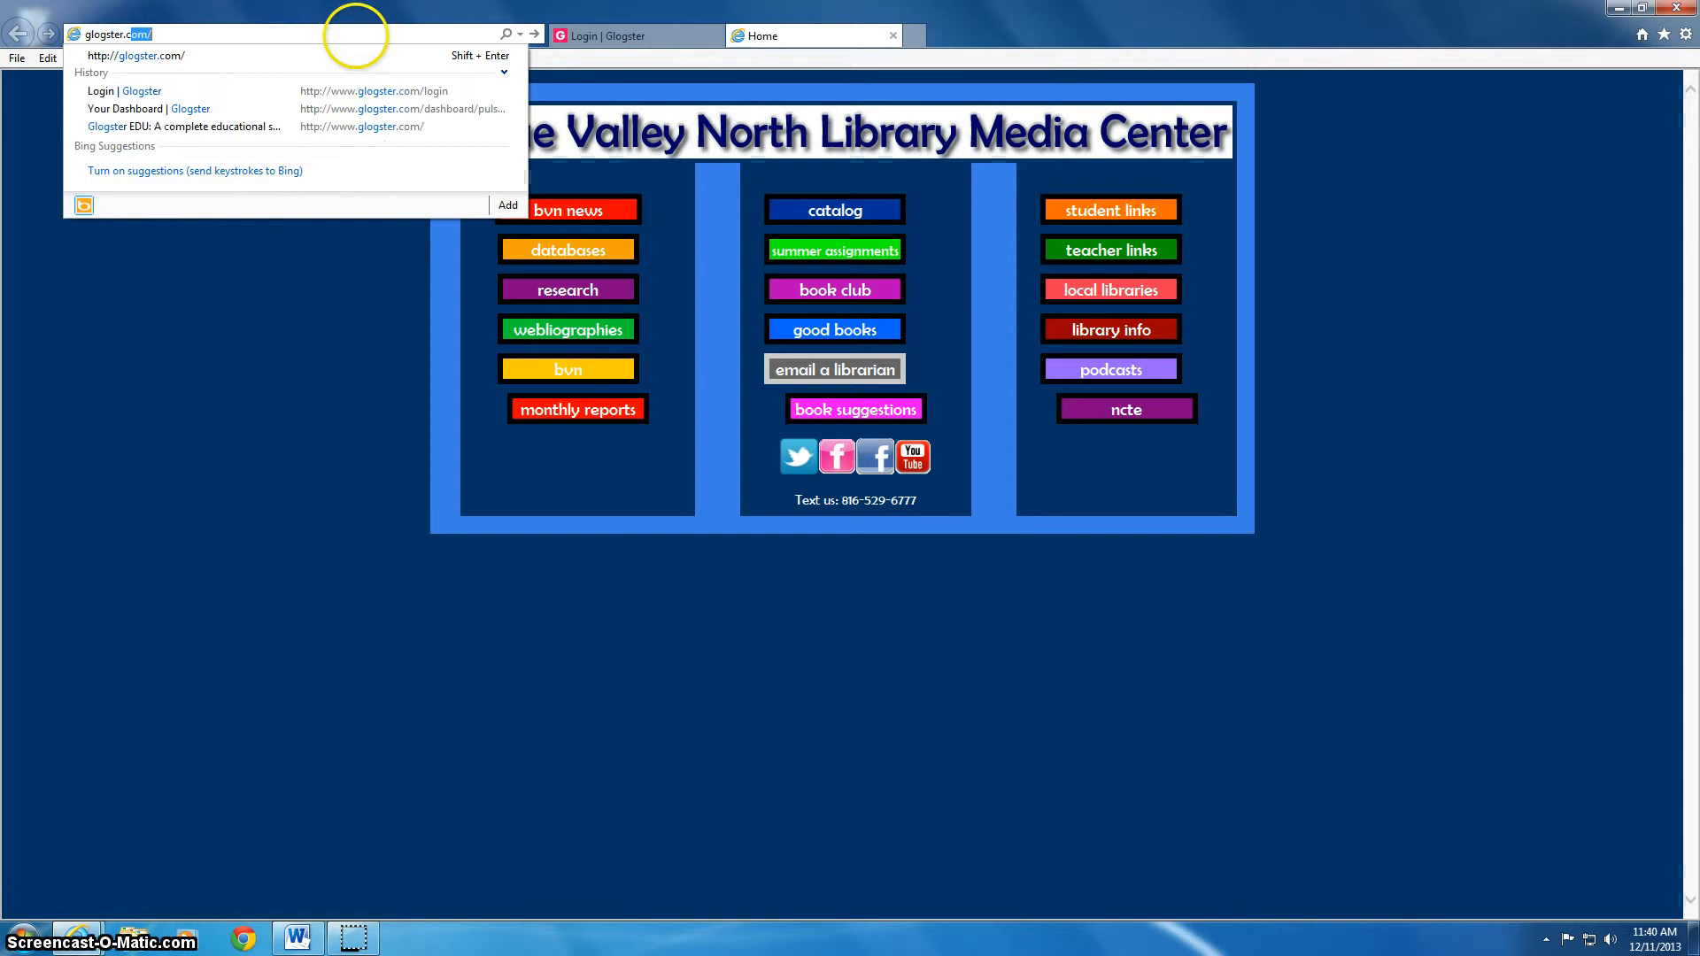
pyautogui.press('Return')
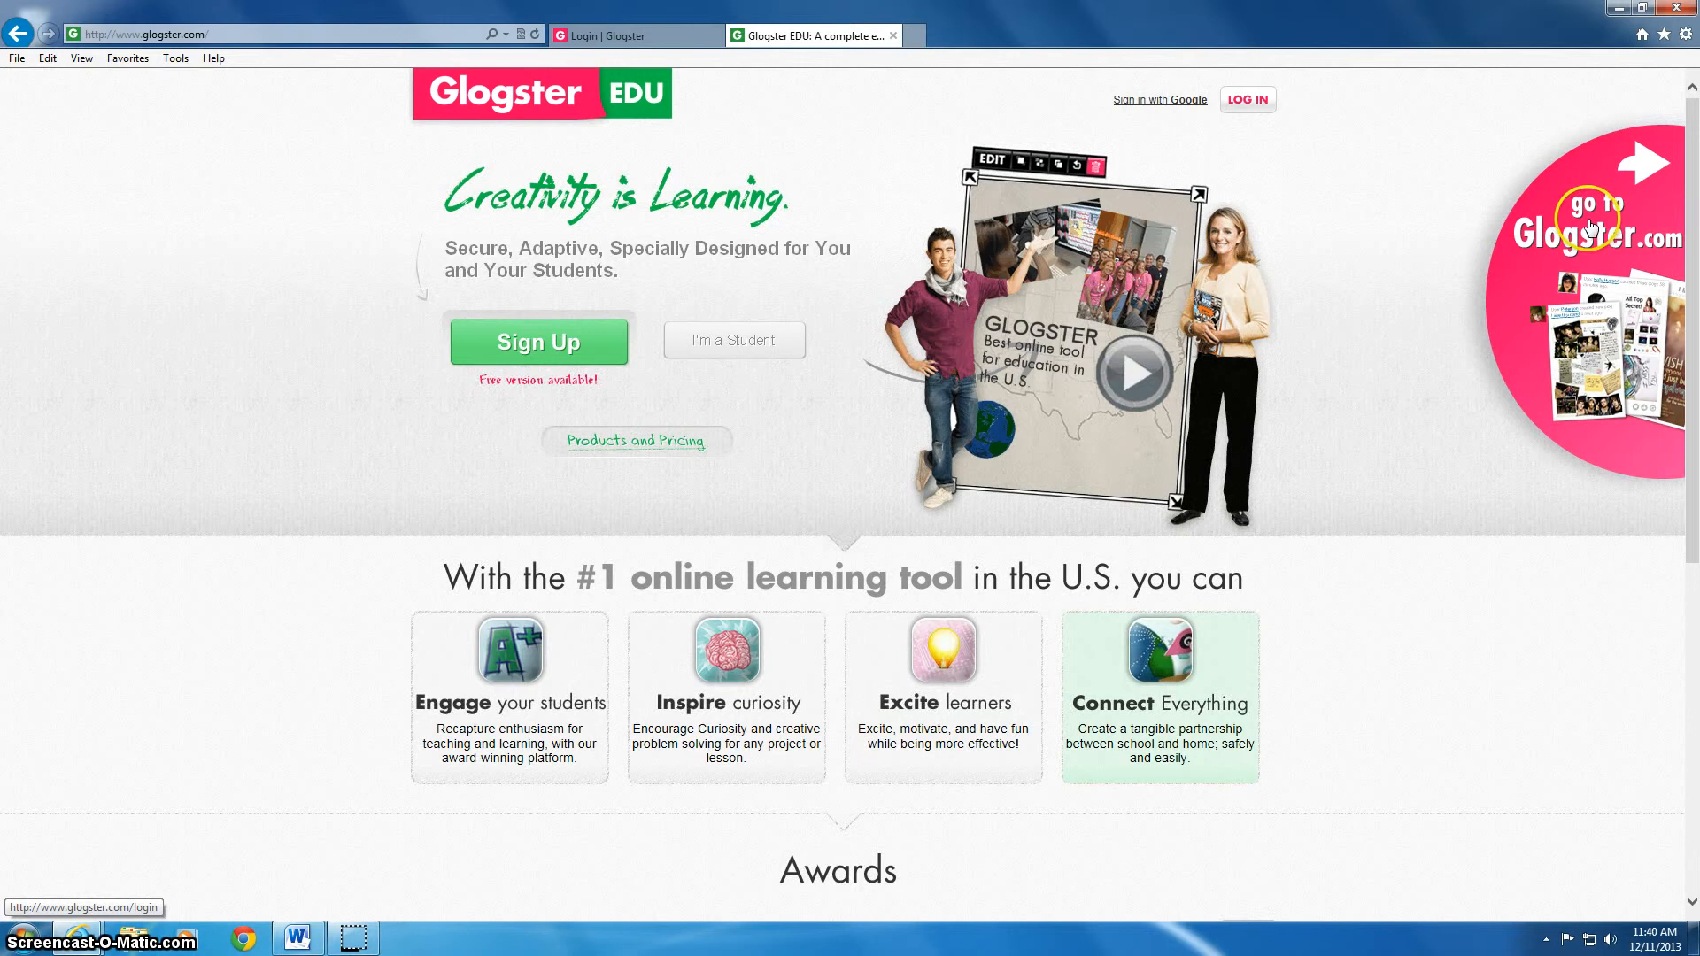
pyautogui.click(893, 36)
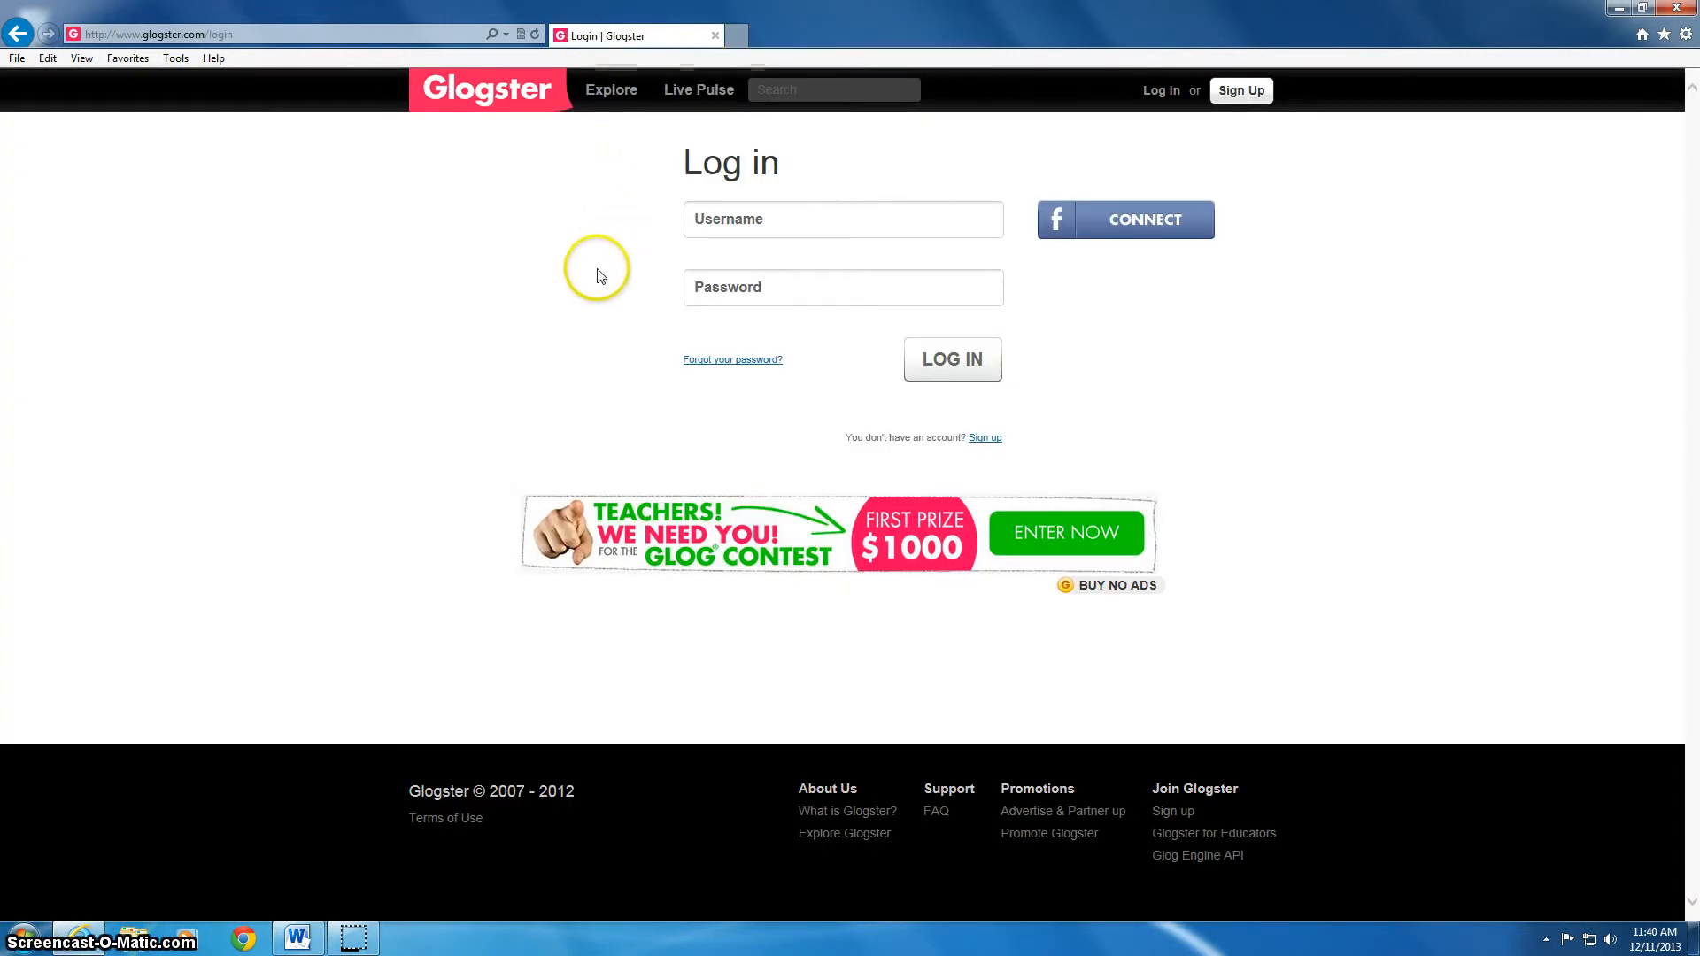
# Go through Sign Up and Create New Glogster Account, then back to the Log In form
pyautogui.click(1242, 92)
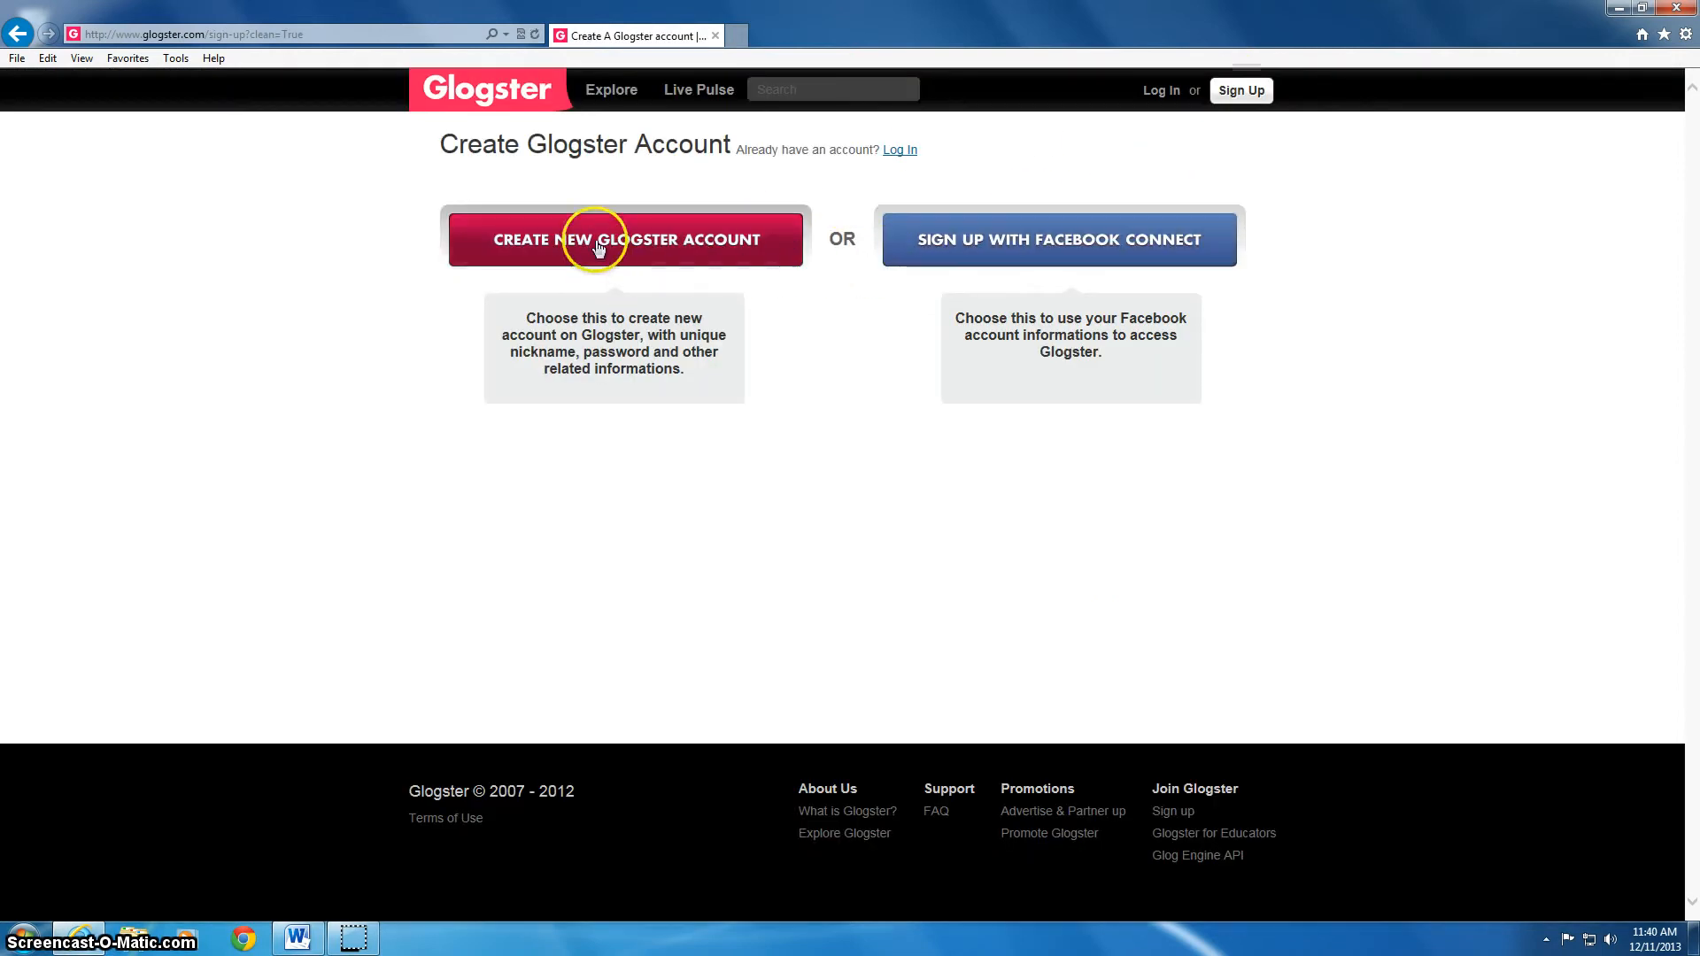
pyautogui.click(597, 245)
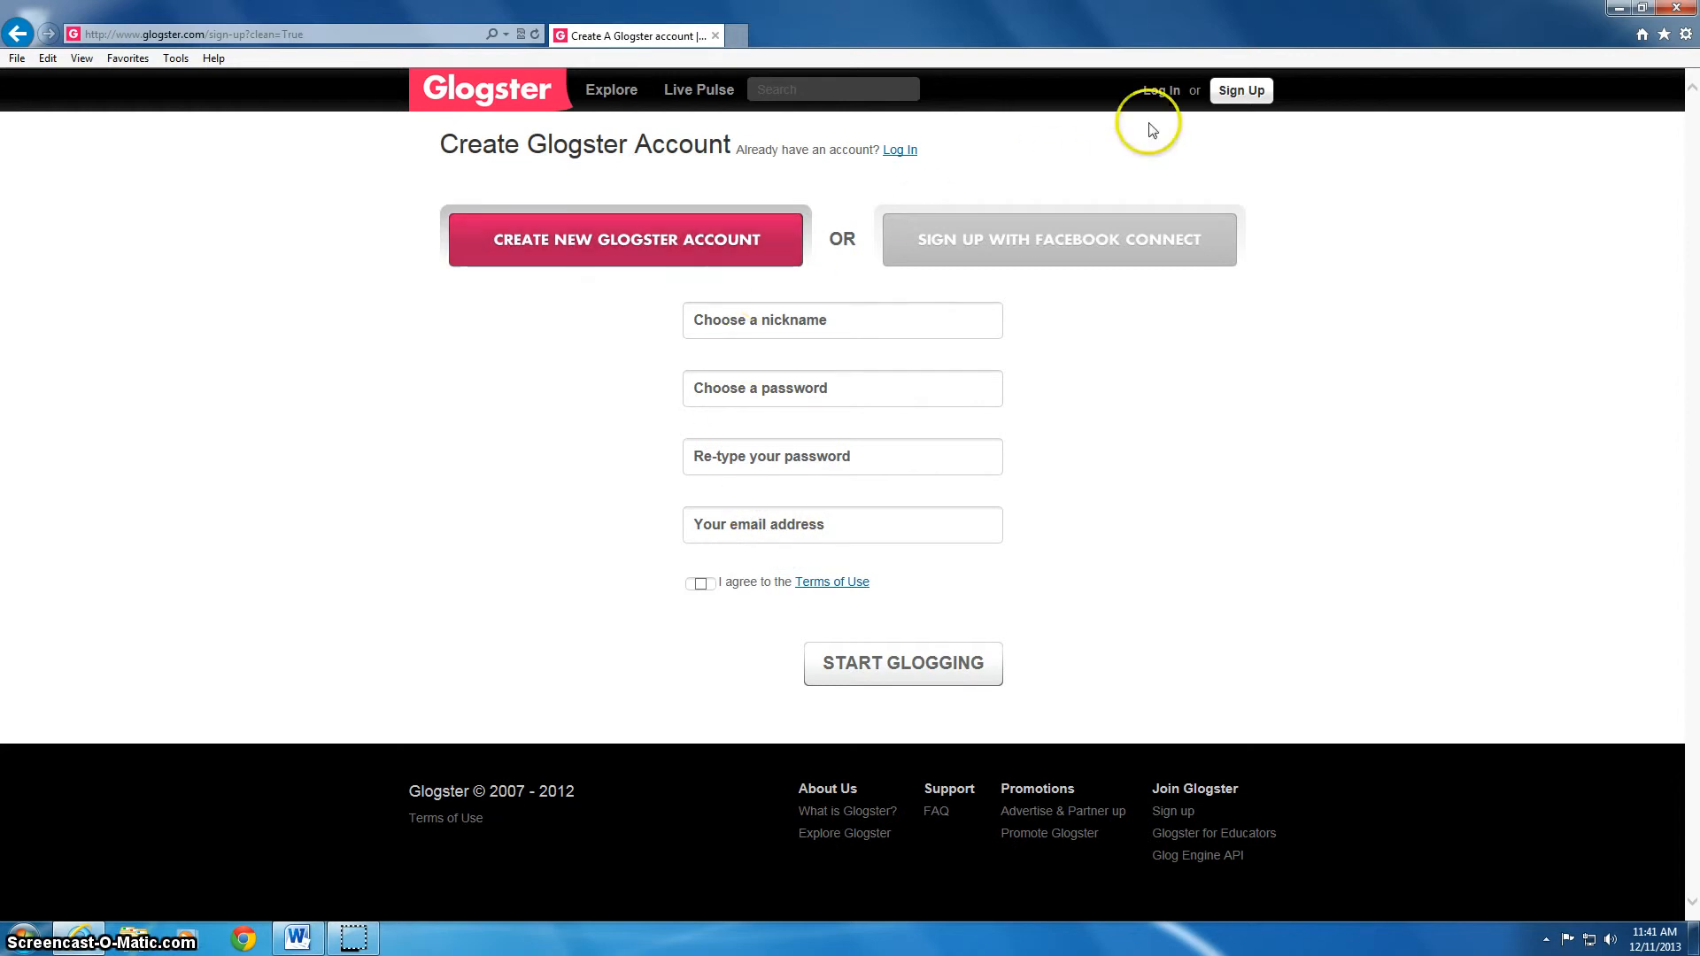
pyautogui.click(900, 150)
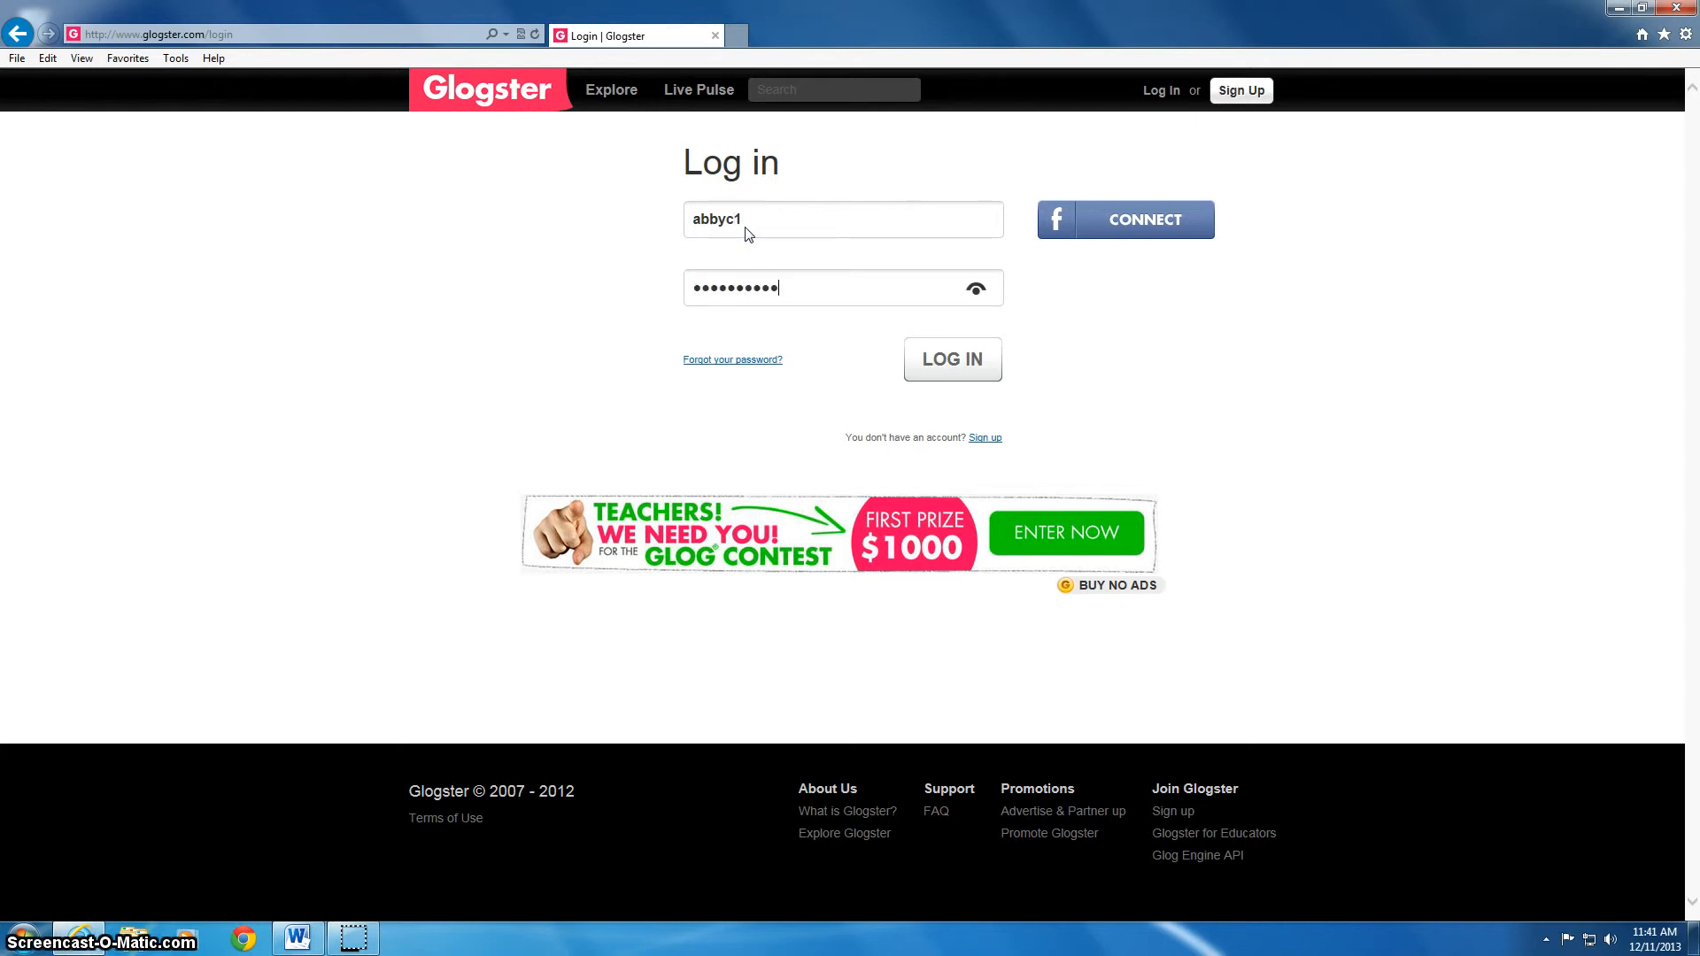
# Submit the login, then pick the Poster Glog template on the dashboard to create a glog
pyautogui.click(918, 365)
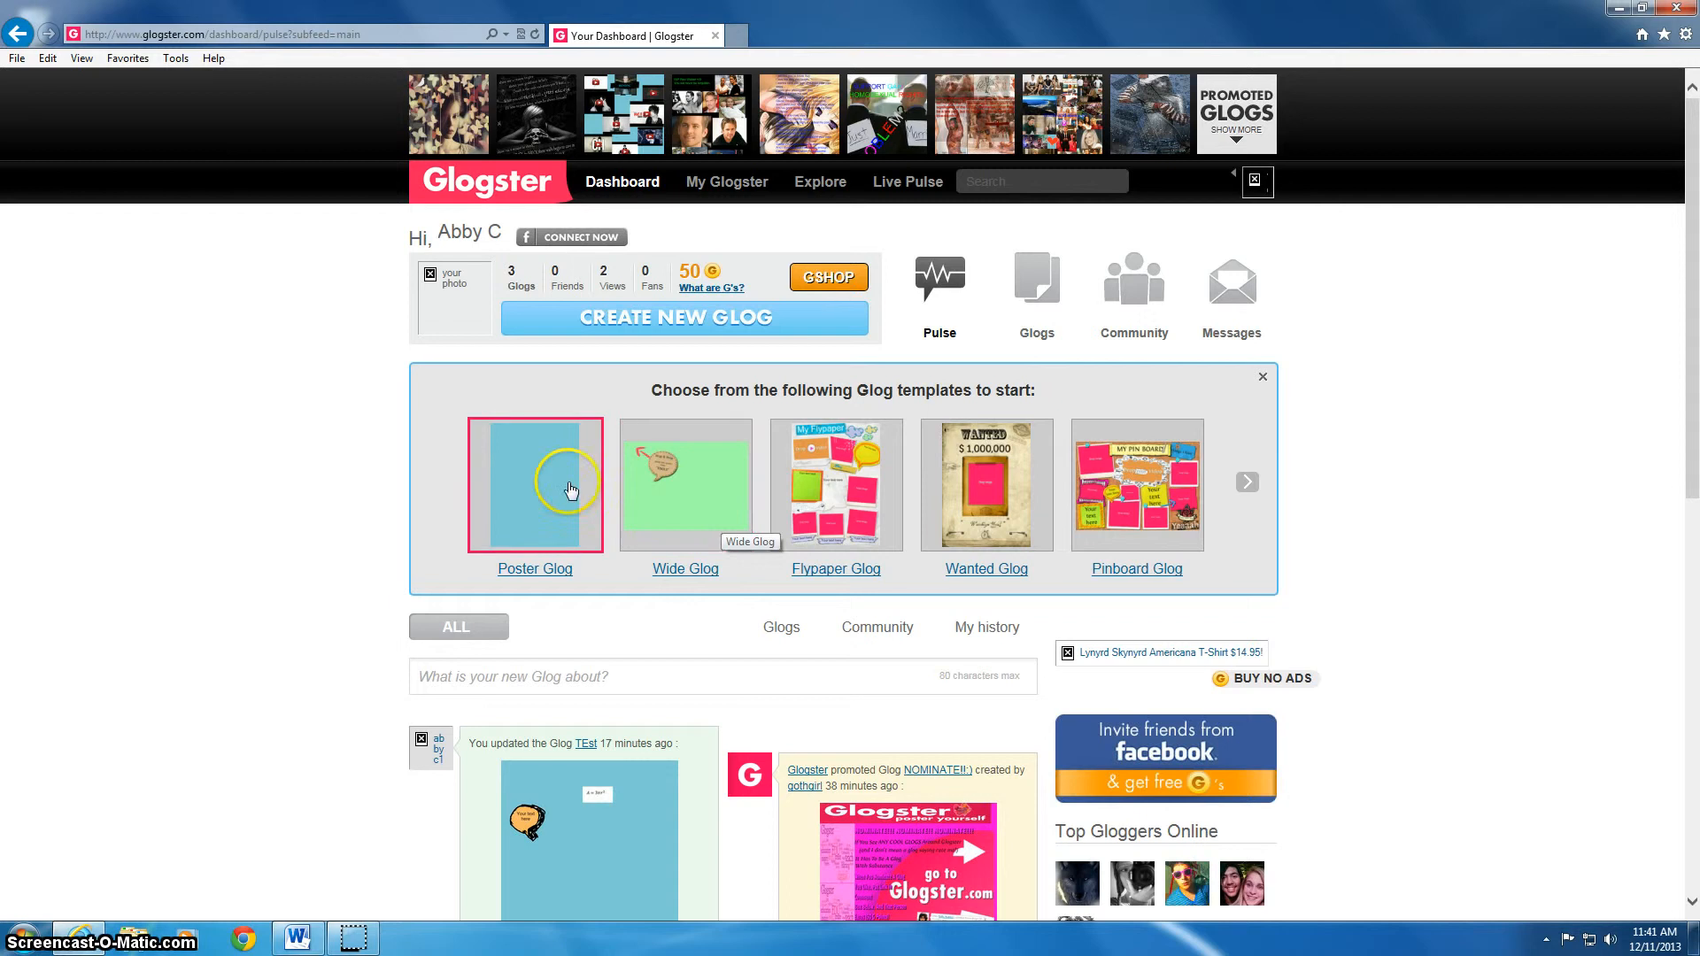
pyautogui.click(563, 476)
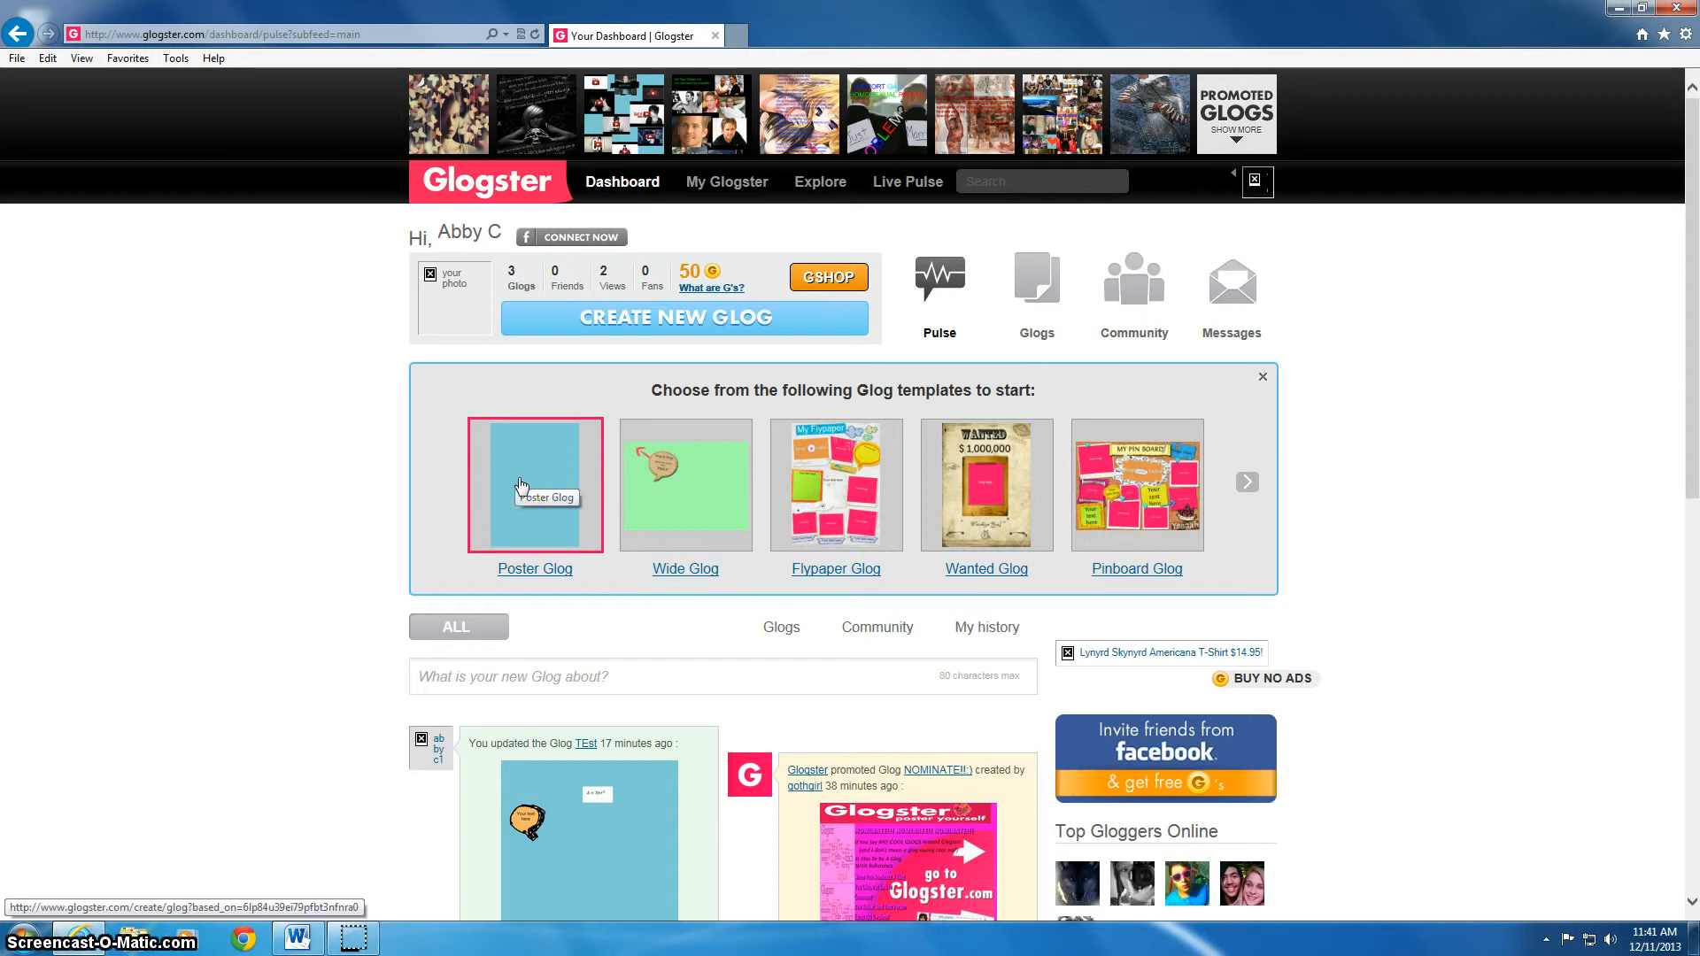
pyautogui.click(527, 505)
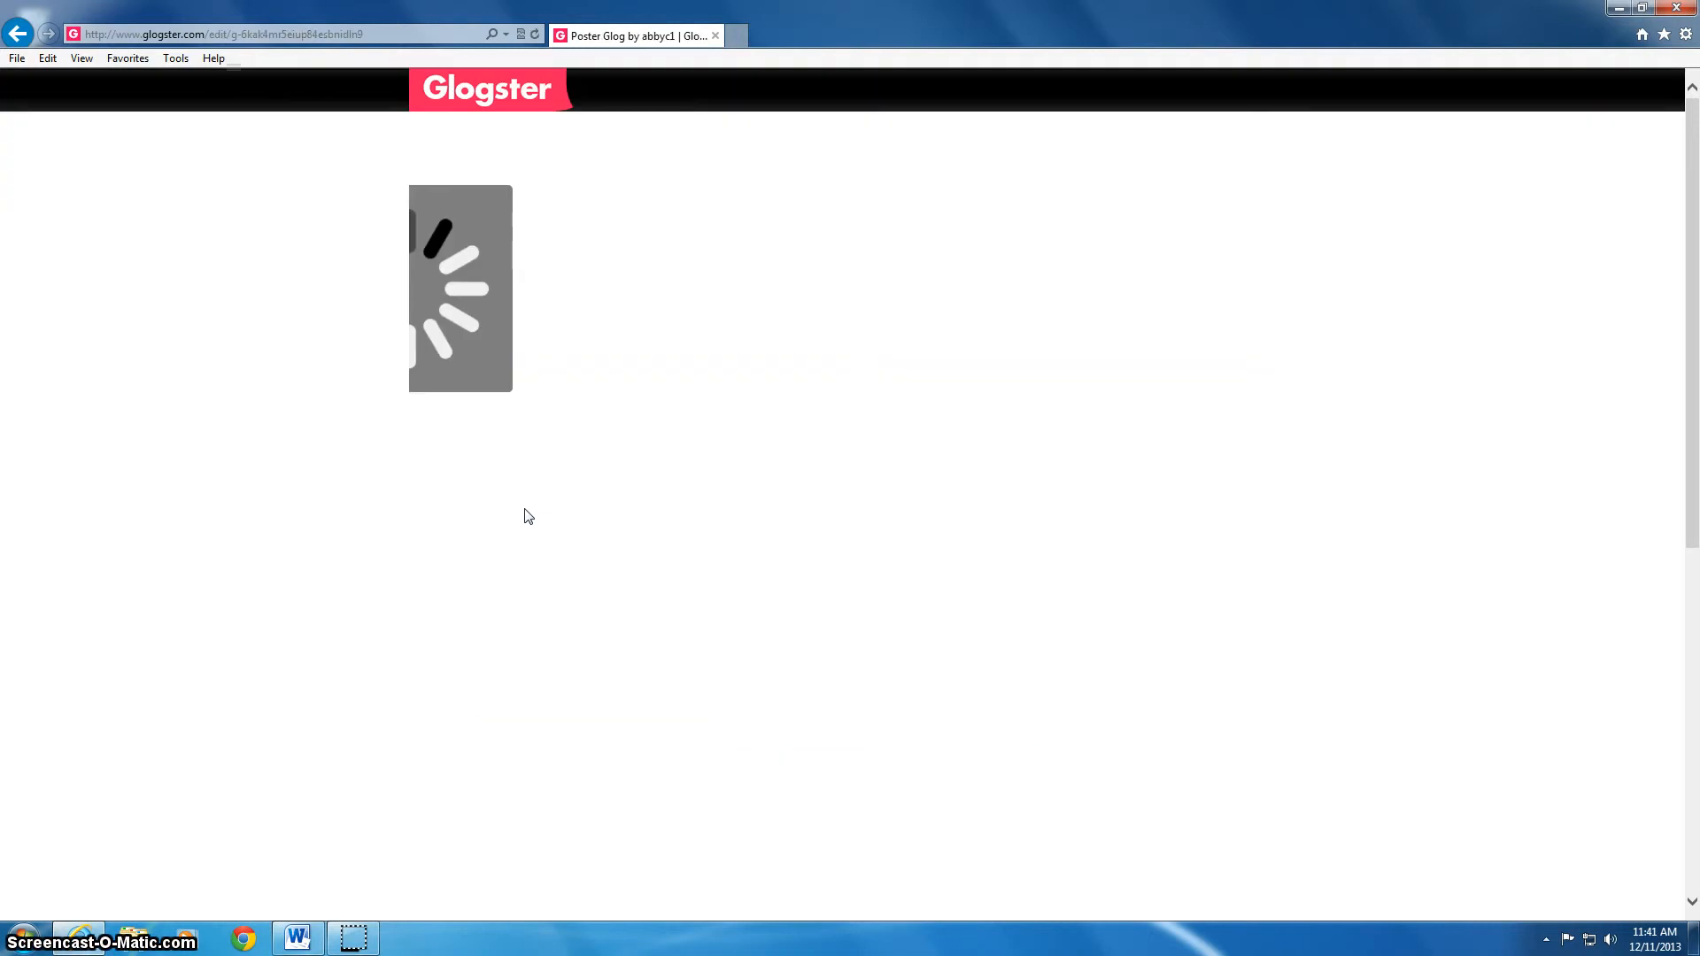
# Select the Drag & Drop speech bubble and delete it with the trash icon
pyautogui.click(528, 529)
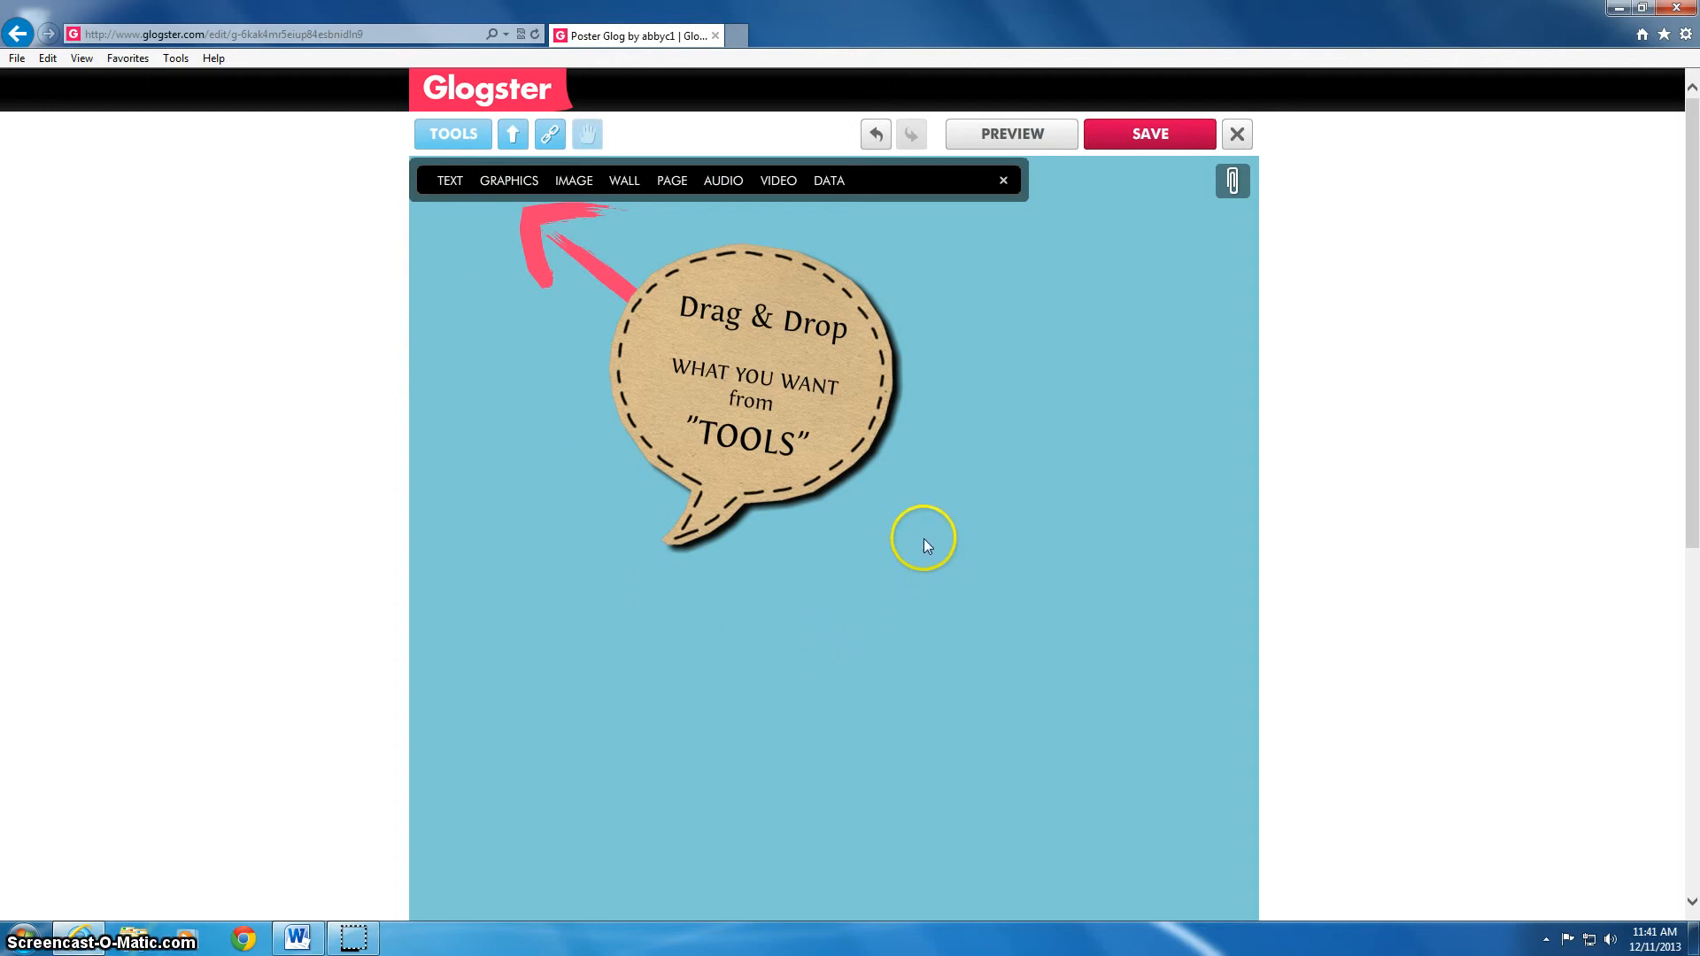
pyautogui.click(735, 363)
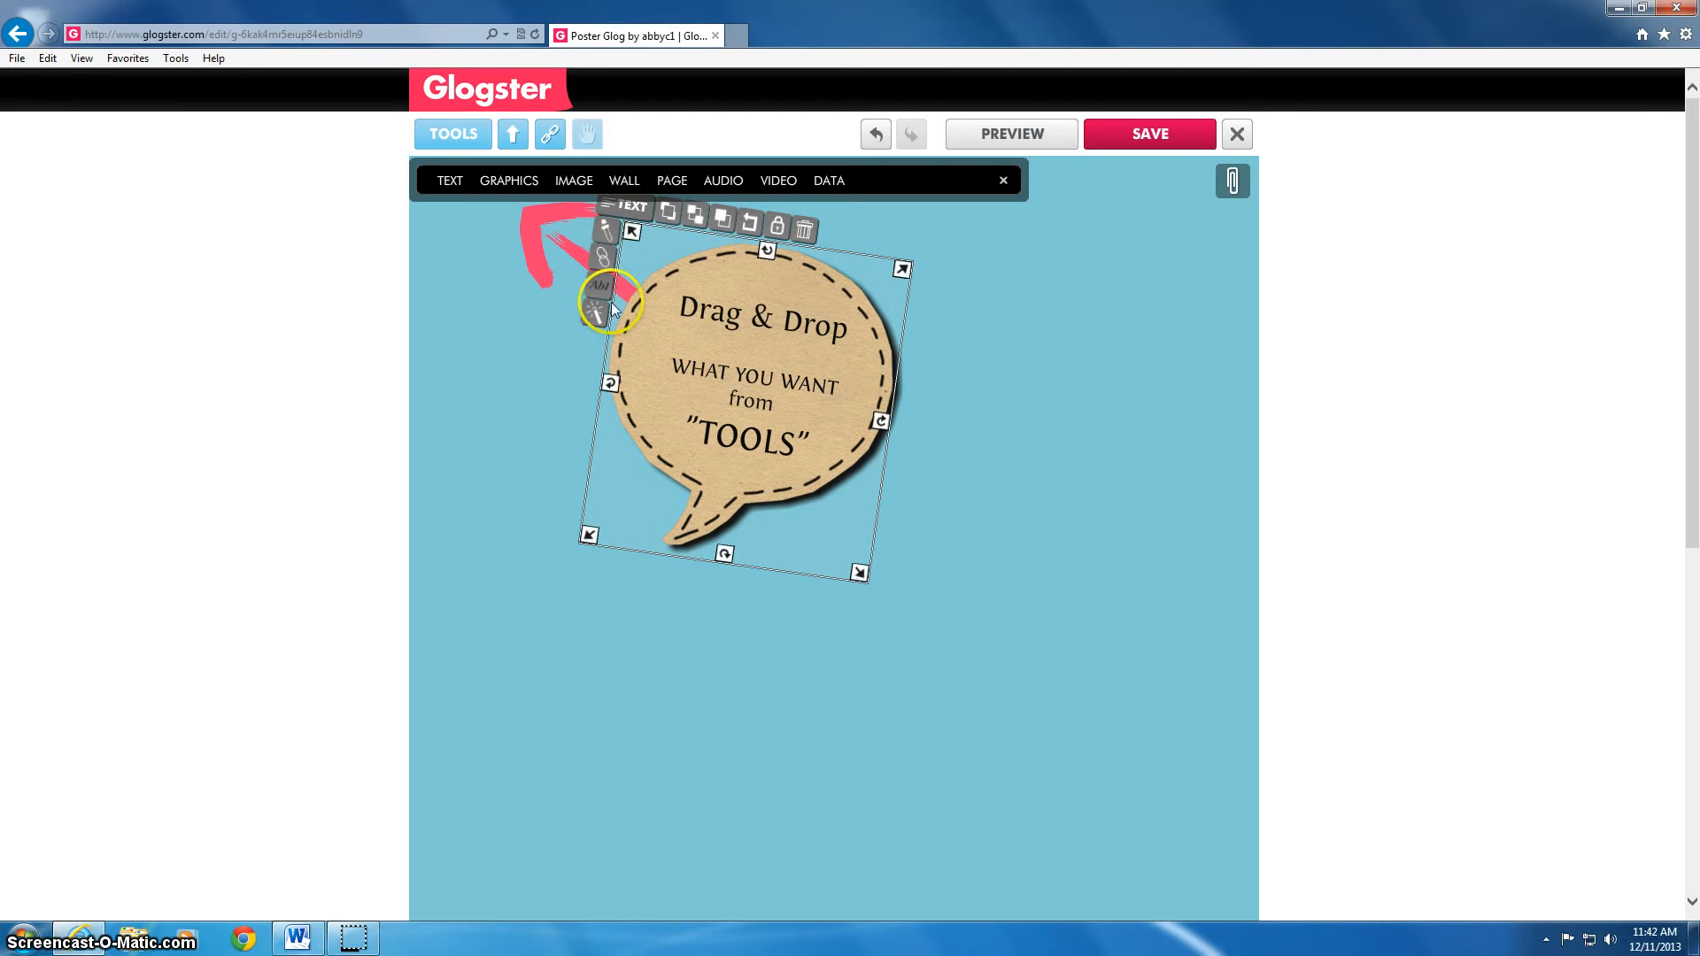
pyautogui.click(802, 234)
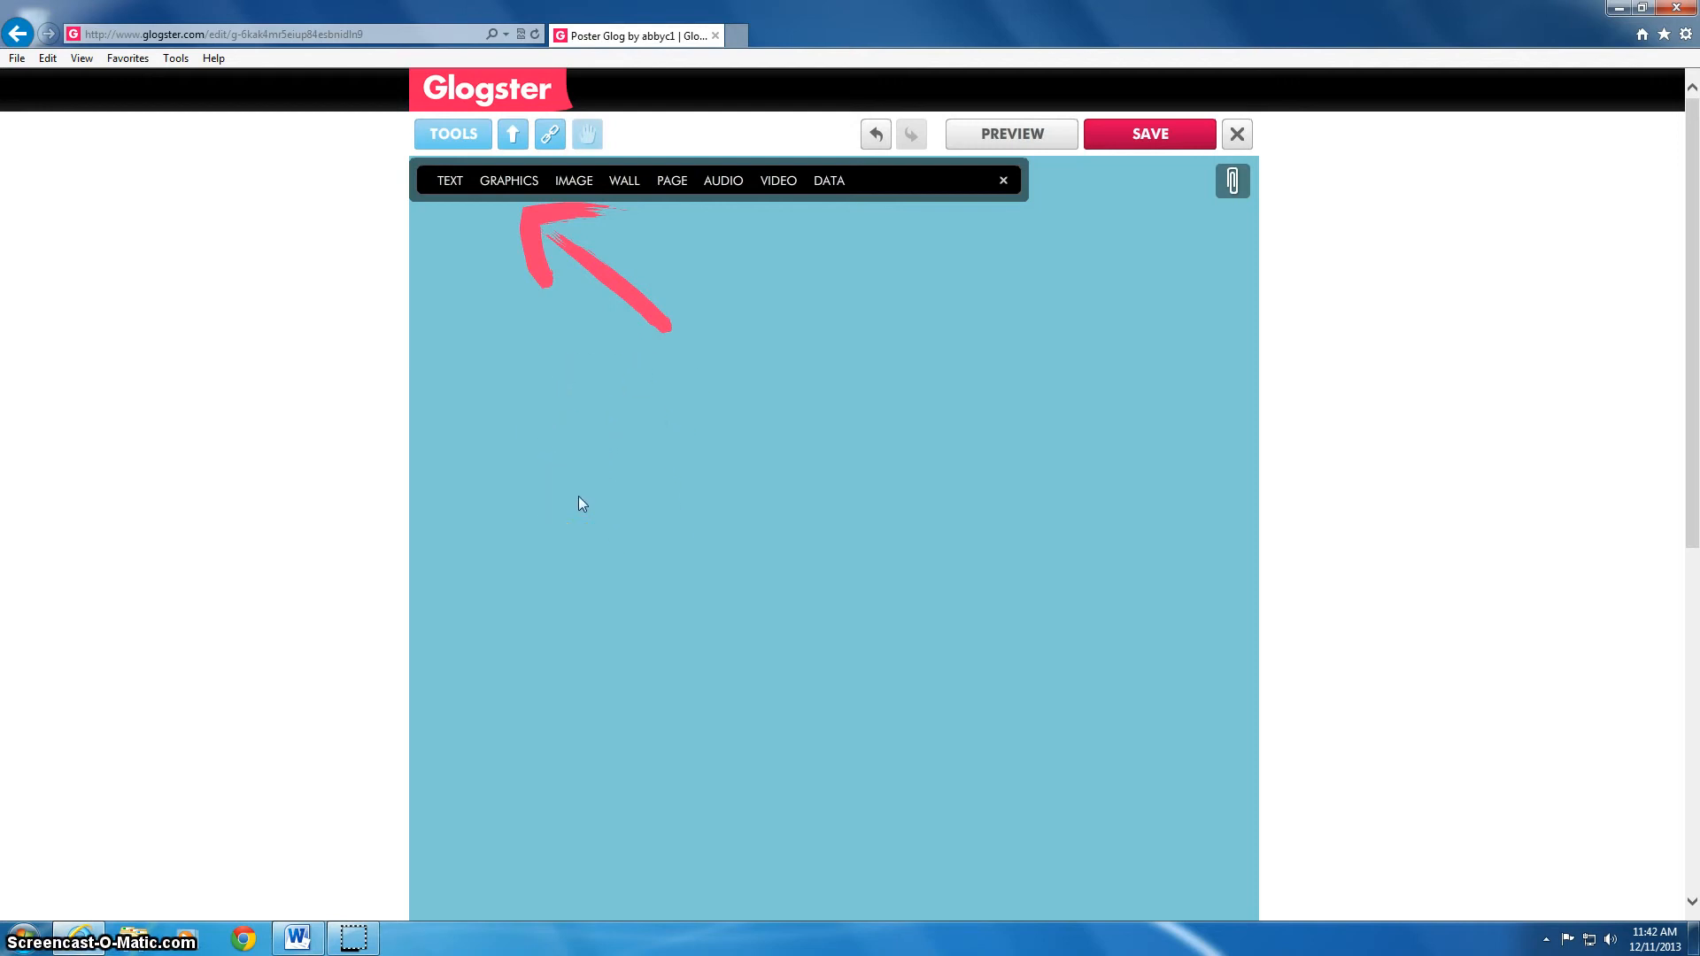
# Add the gold flourish 'Your text here' box from the Cute text styles, then close the picker
pyautogui.click(590, 683)
pyautogui.click(450, 190)
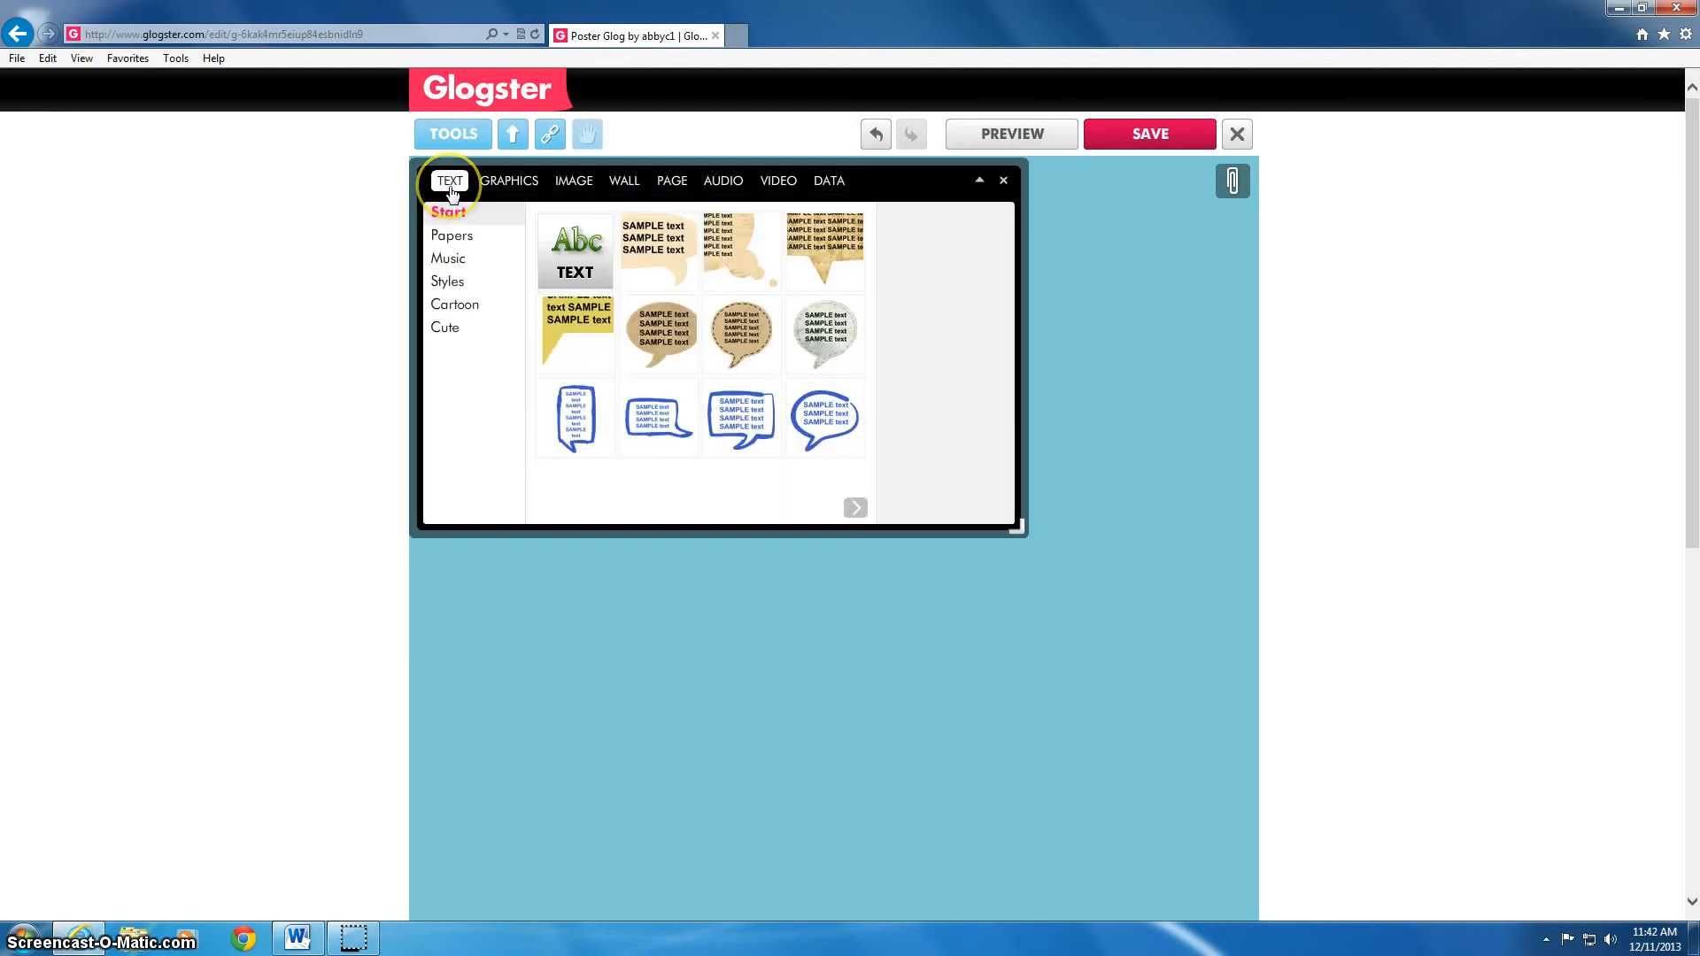
pyautogui.click(453, 328)
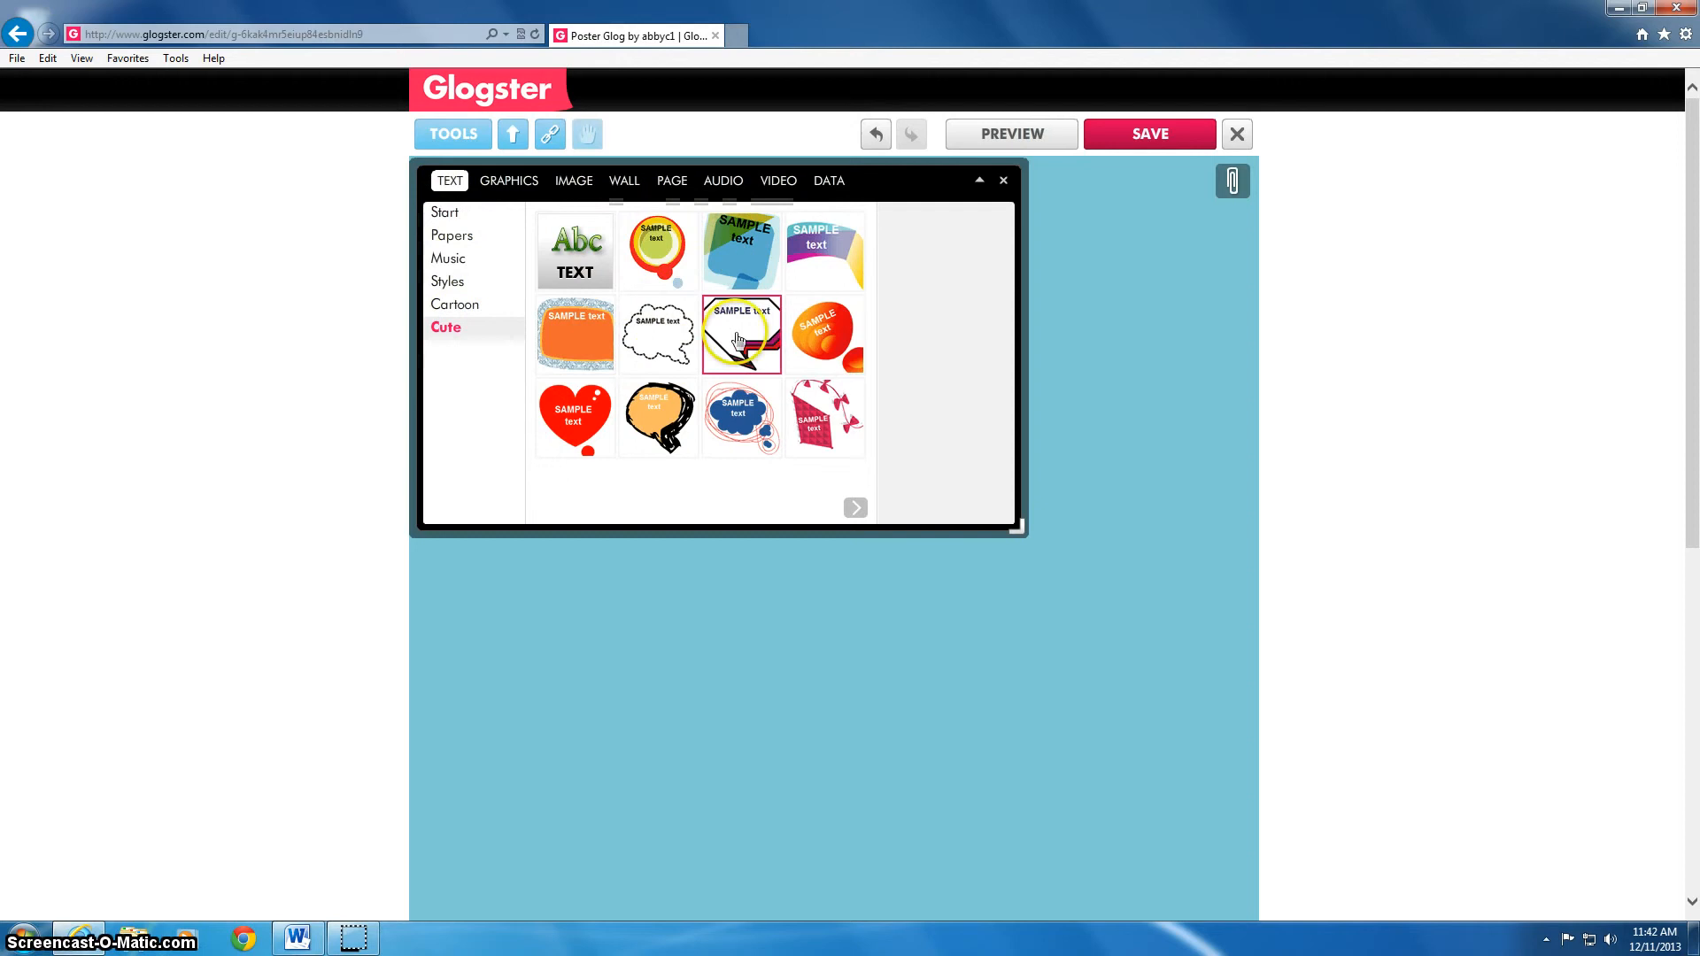
pyautogui.click(855, 507)
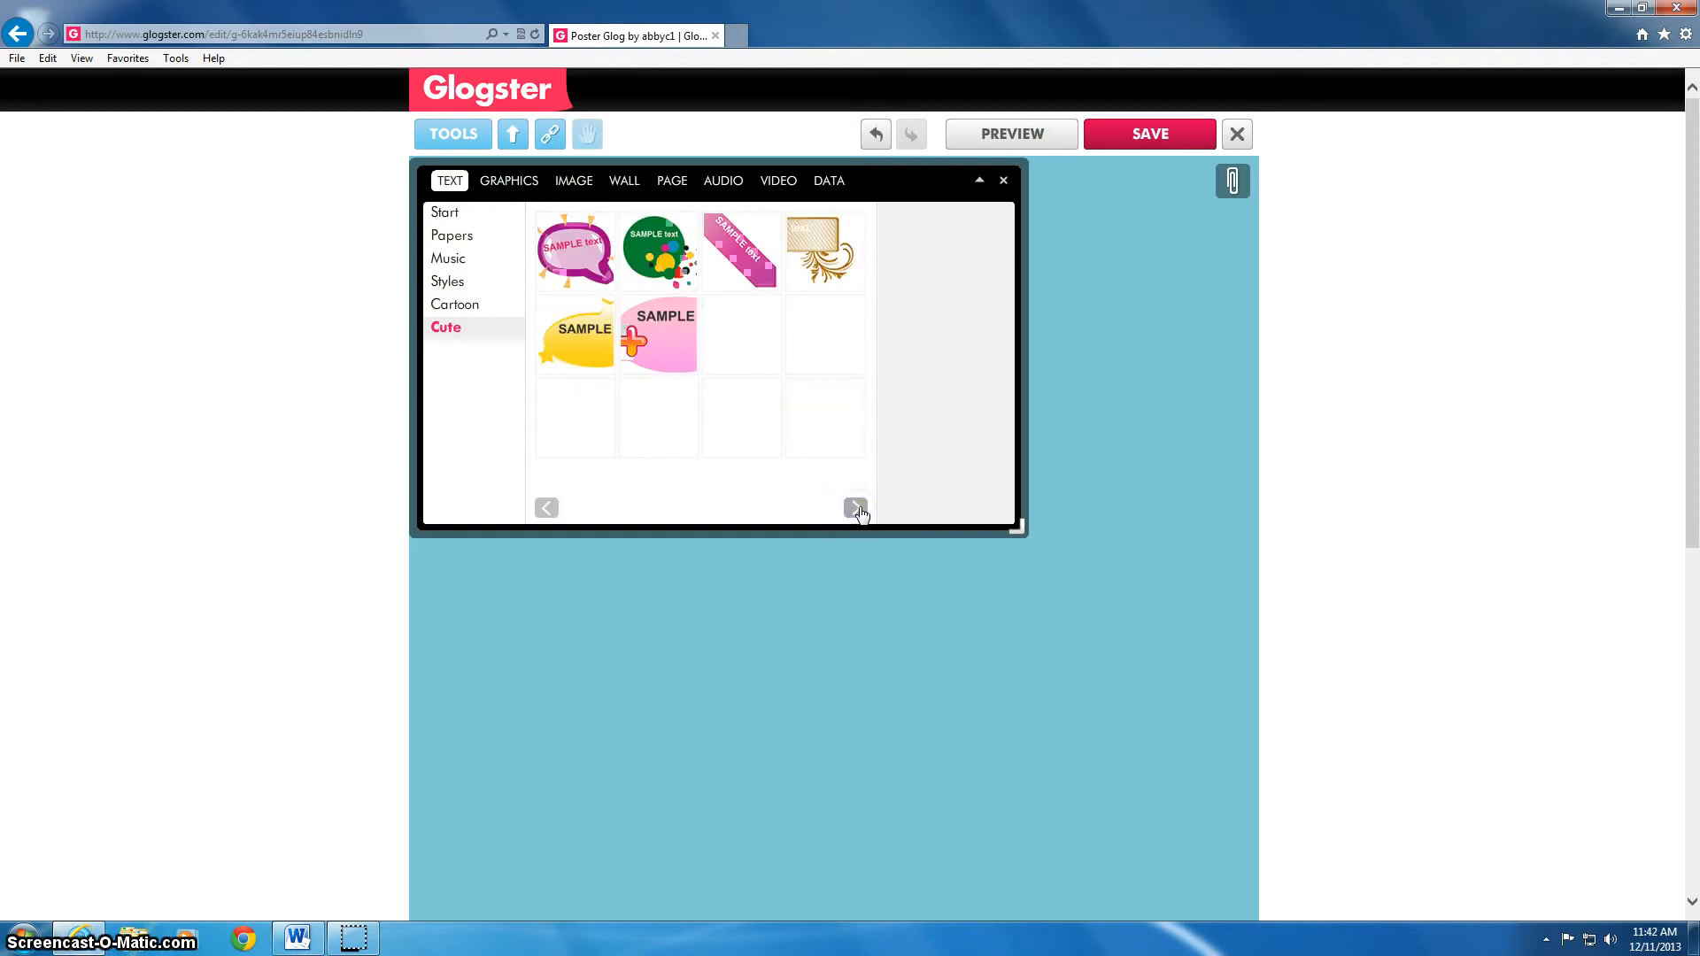
pyautogui.click(846, 270)
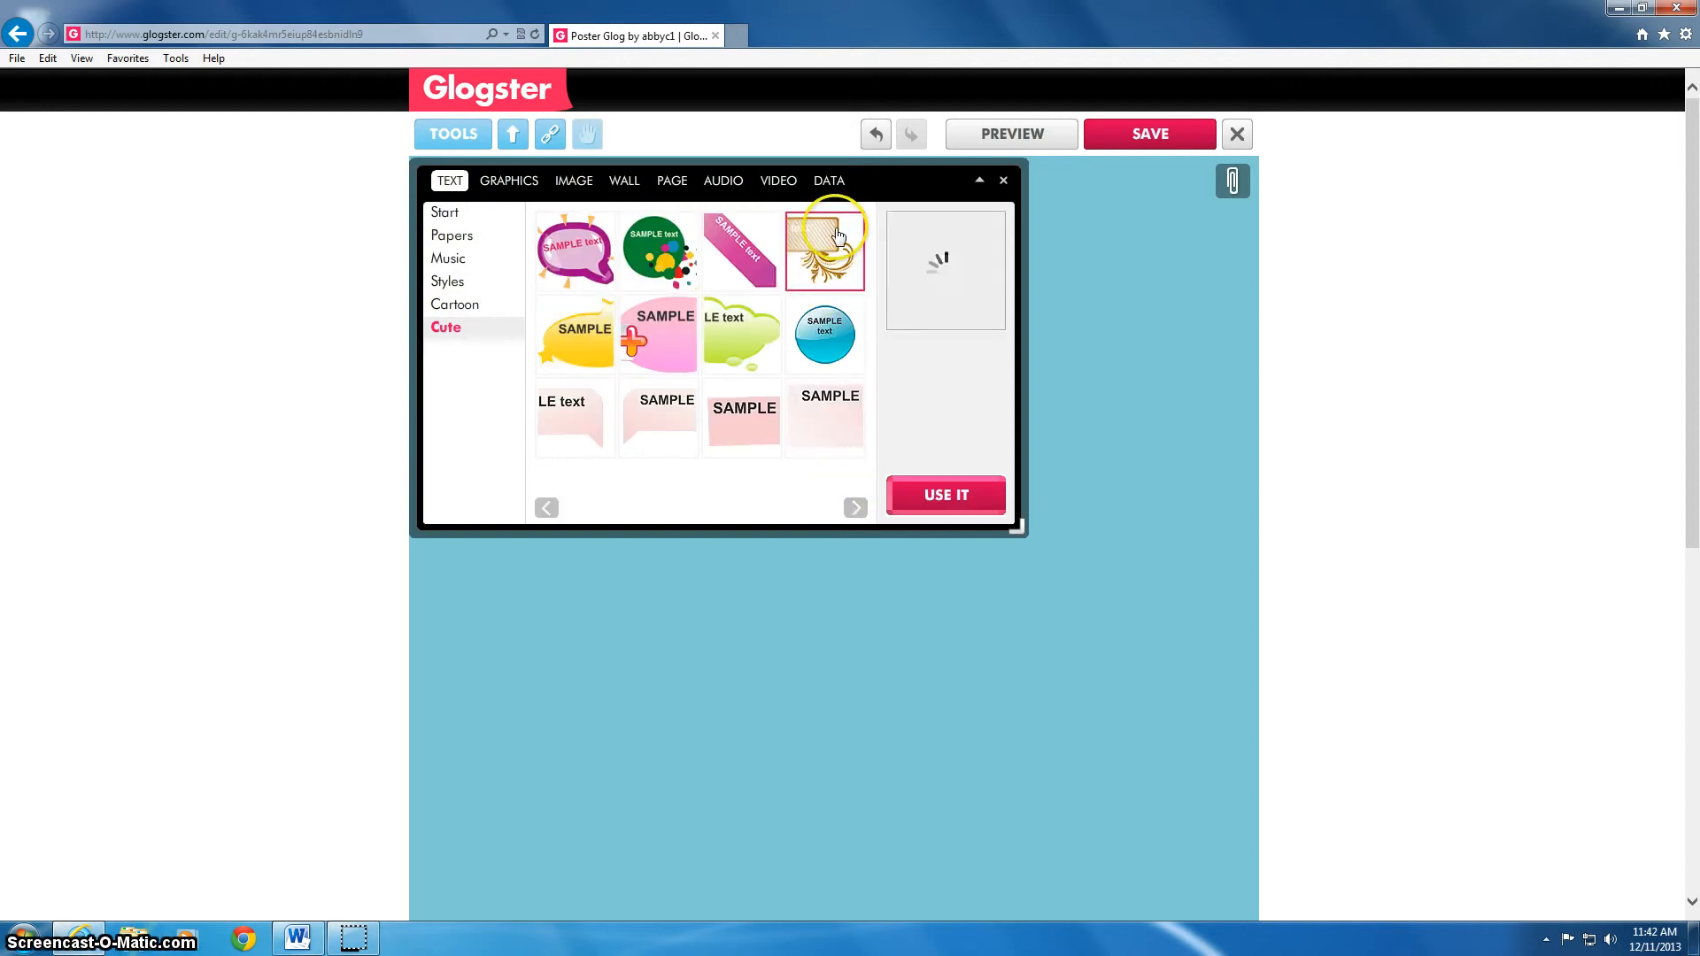
pyautogui.click(954, 494)
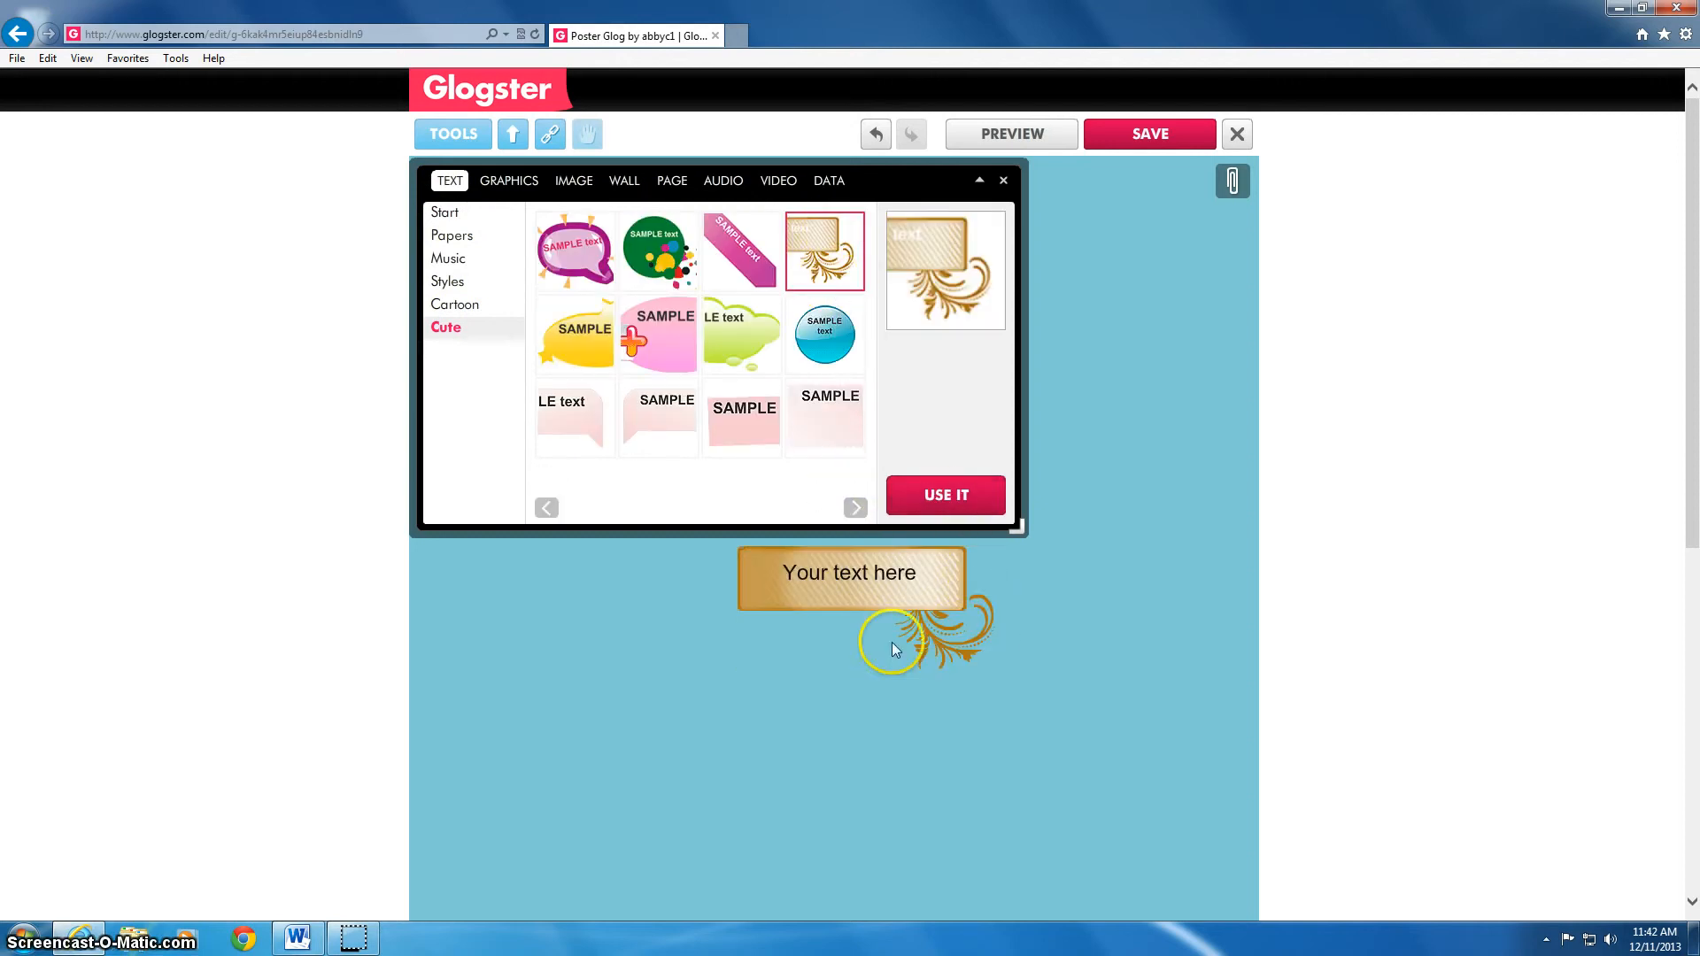
pyautogui.click(1003, 180)
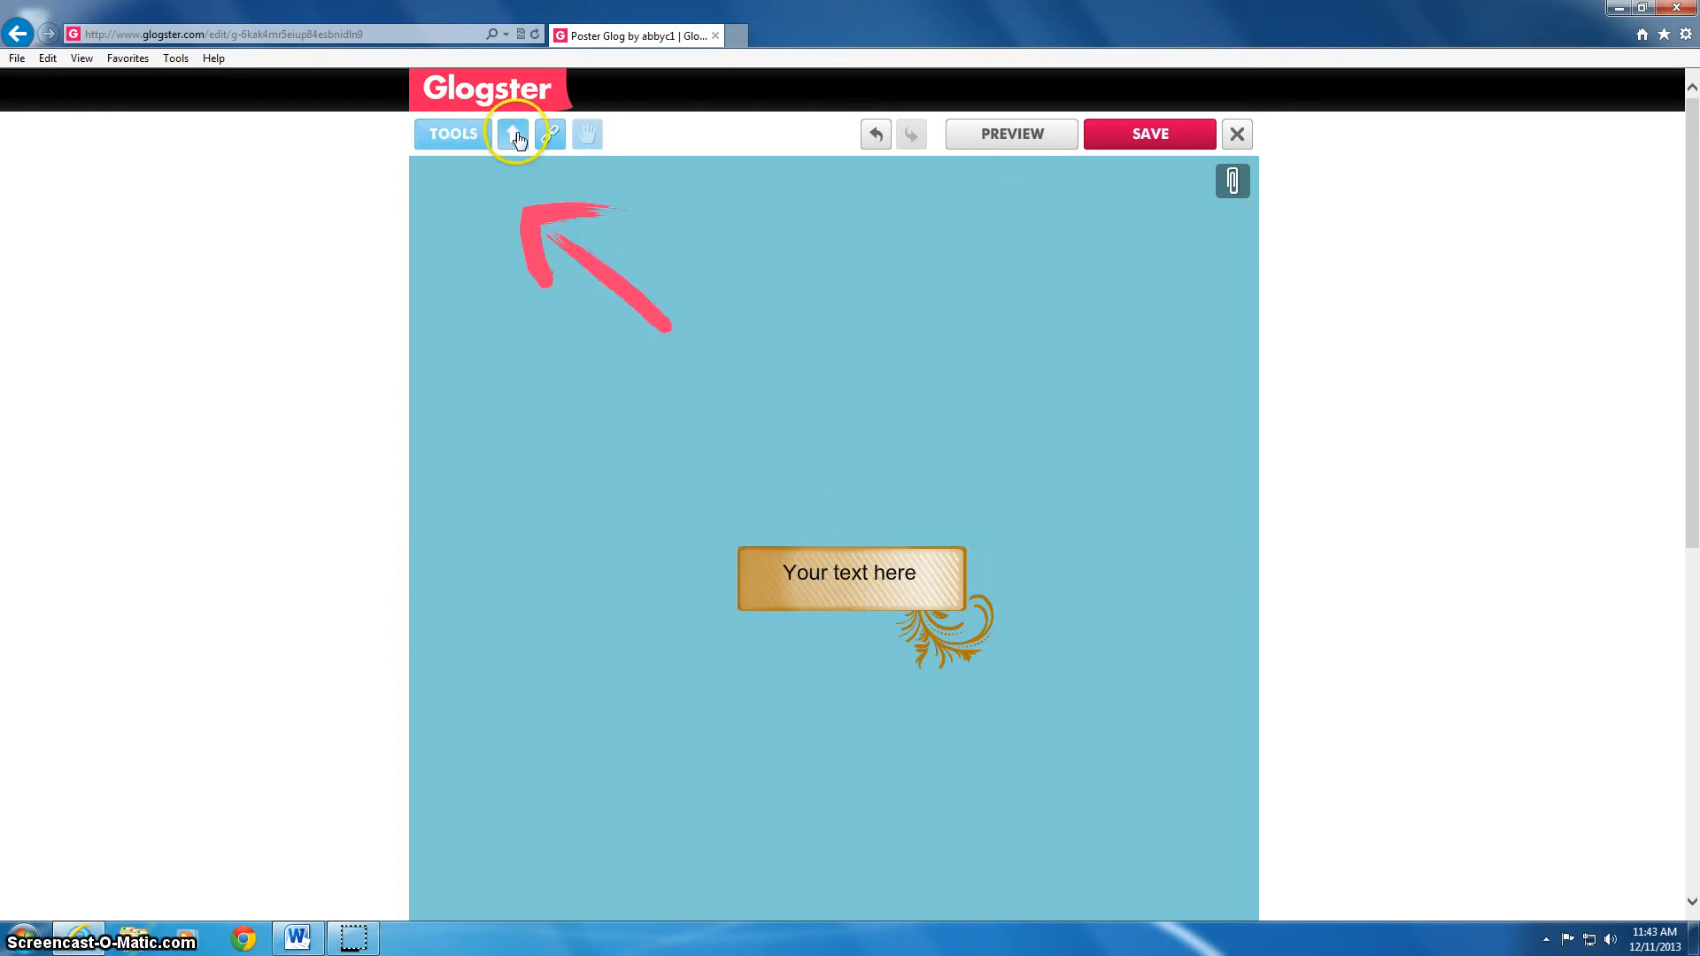
# Open the Image collection, start an upload under My Images, then switch to the Word equation document
pyautogui.click(452, 137)
pyautogui.click(577, 191)
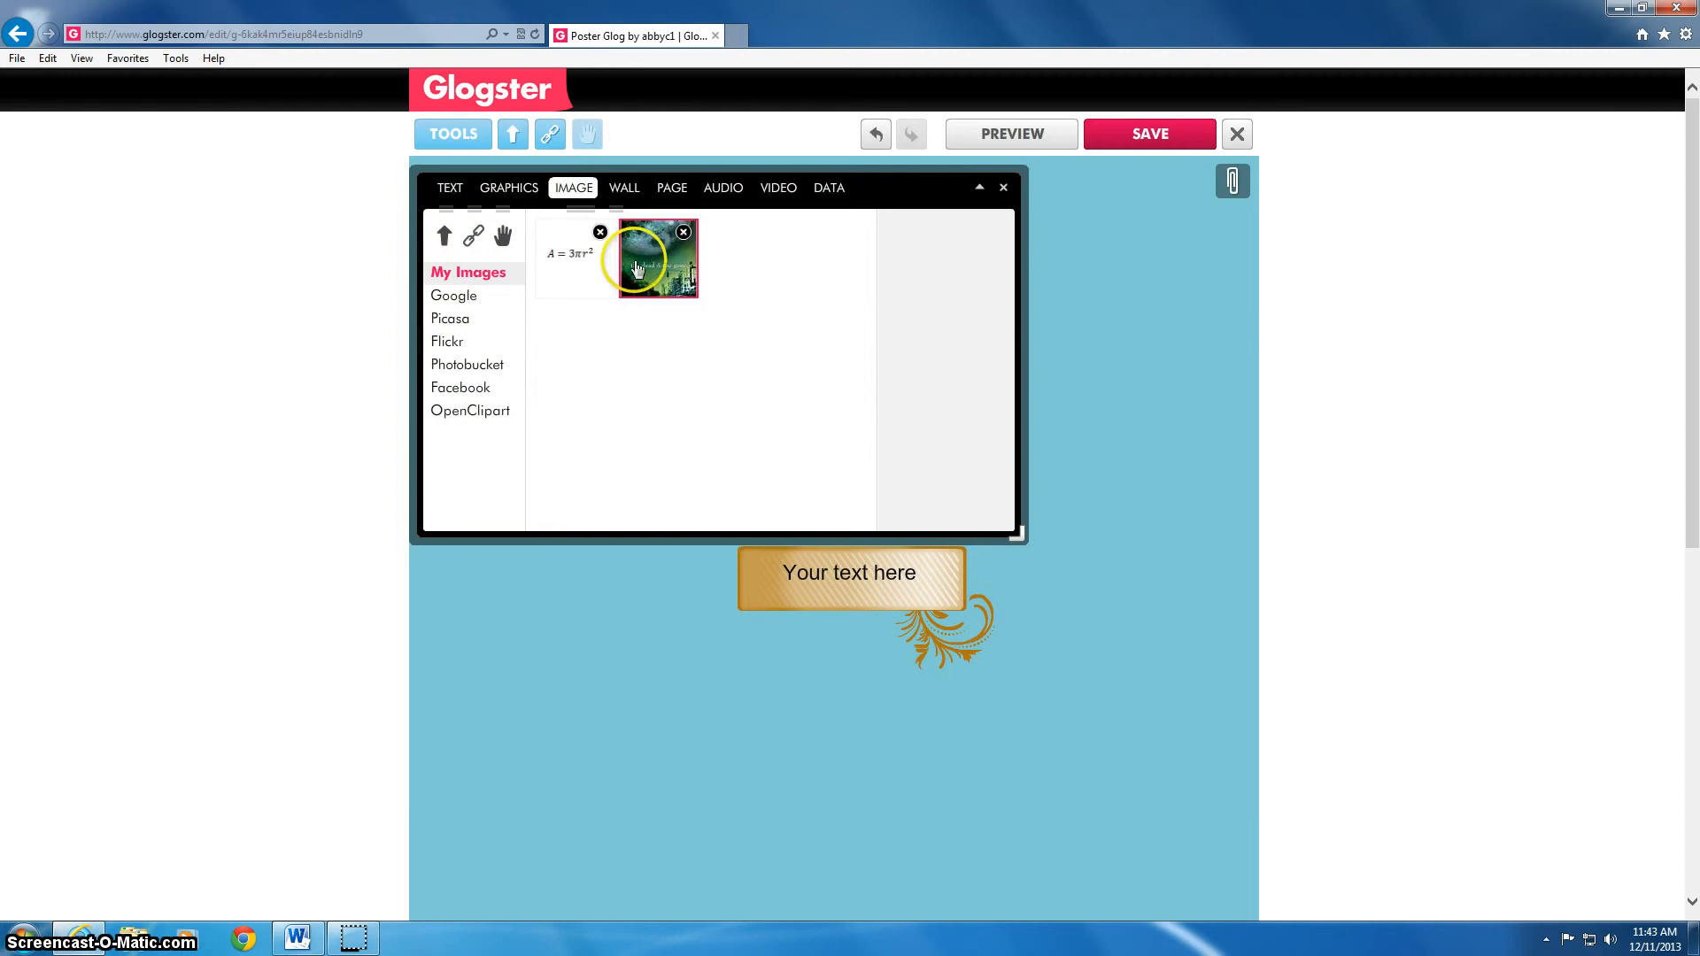
pyautogui.click(524, 292)
pyautogui.click(443, 235)
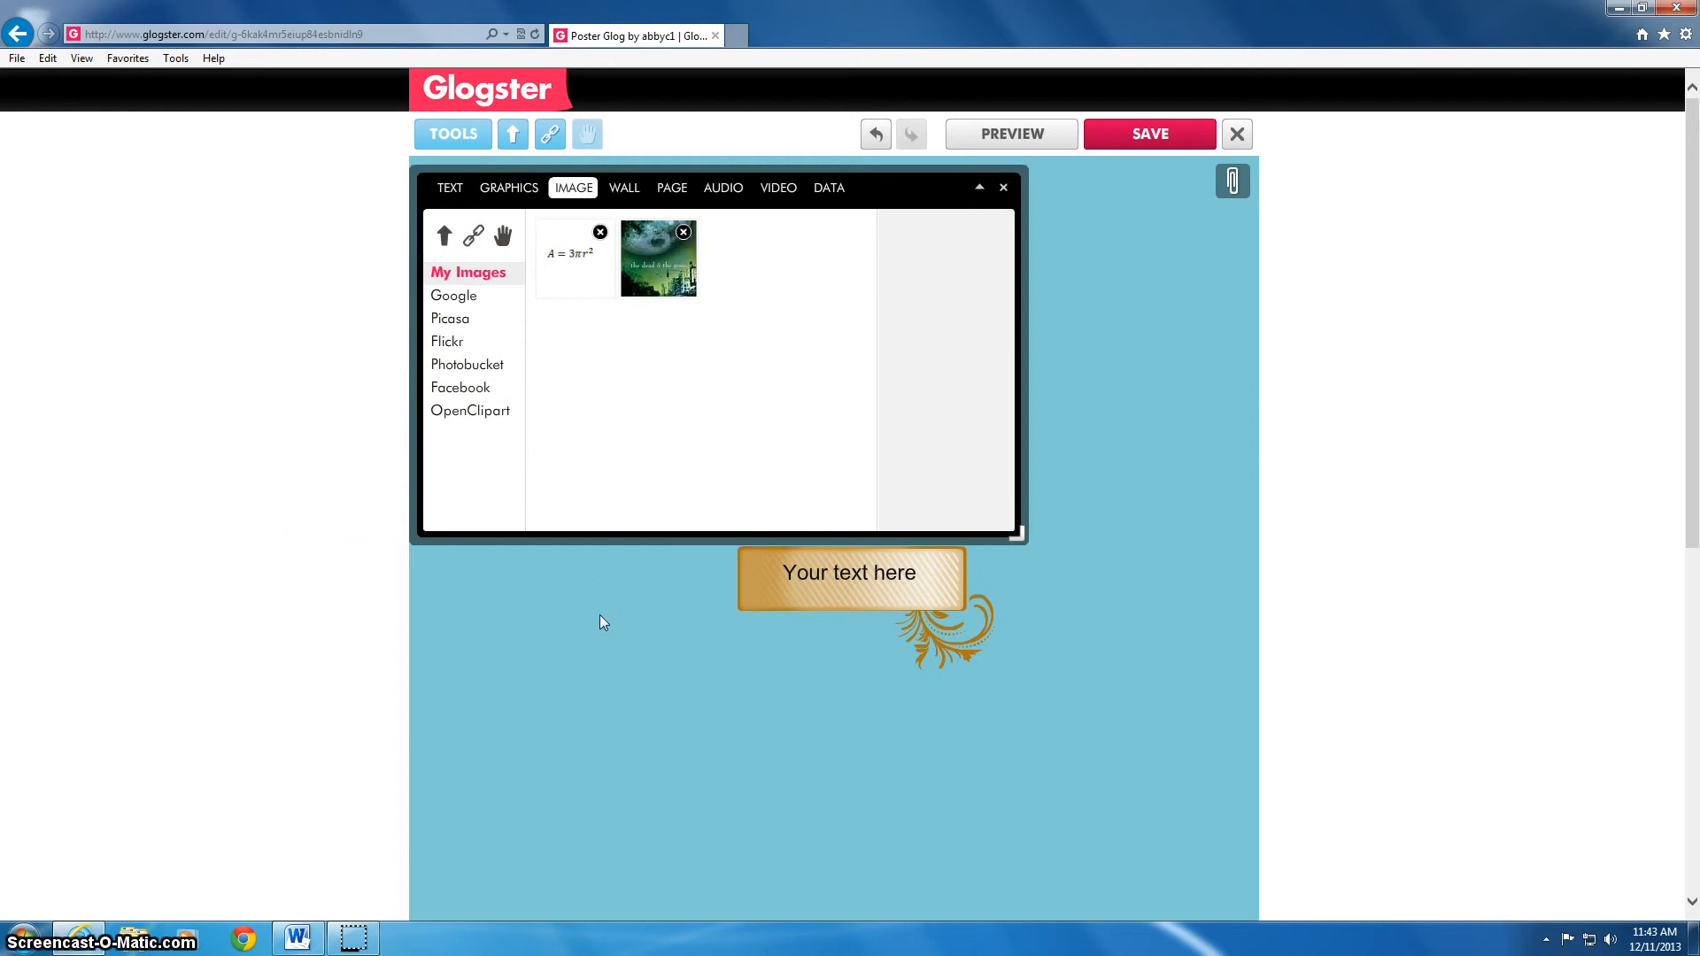
pyautogui.click(301, 942)
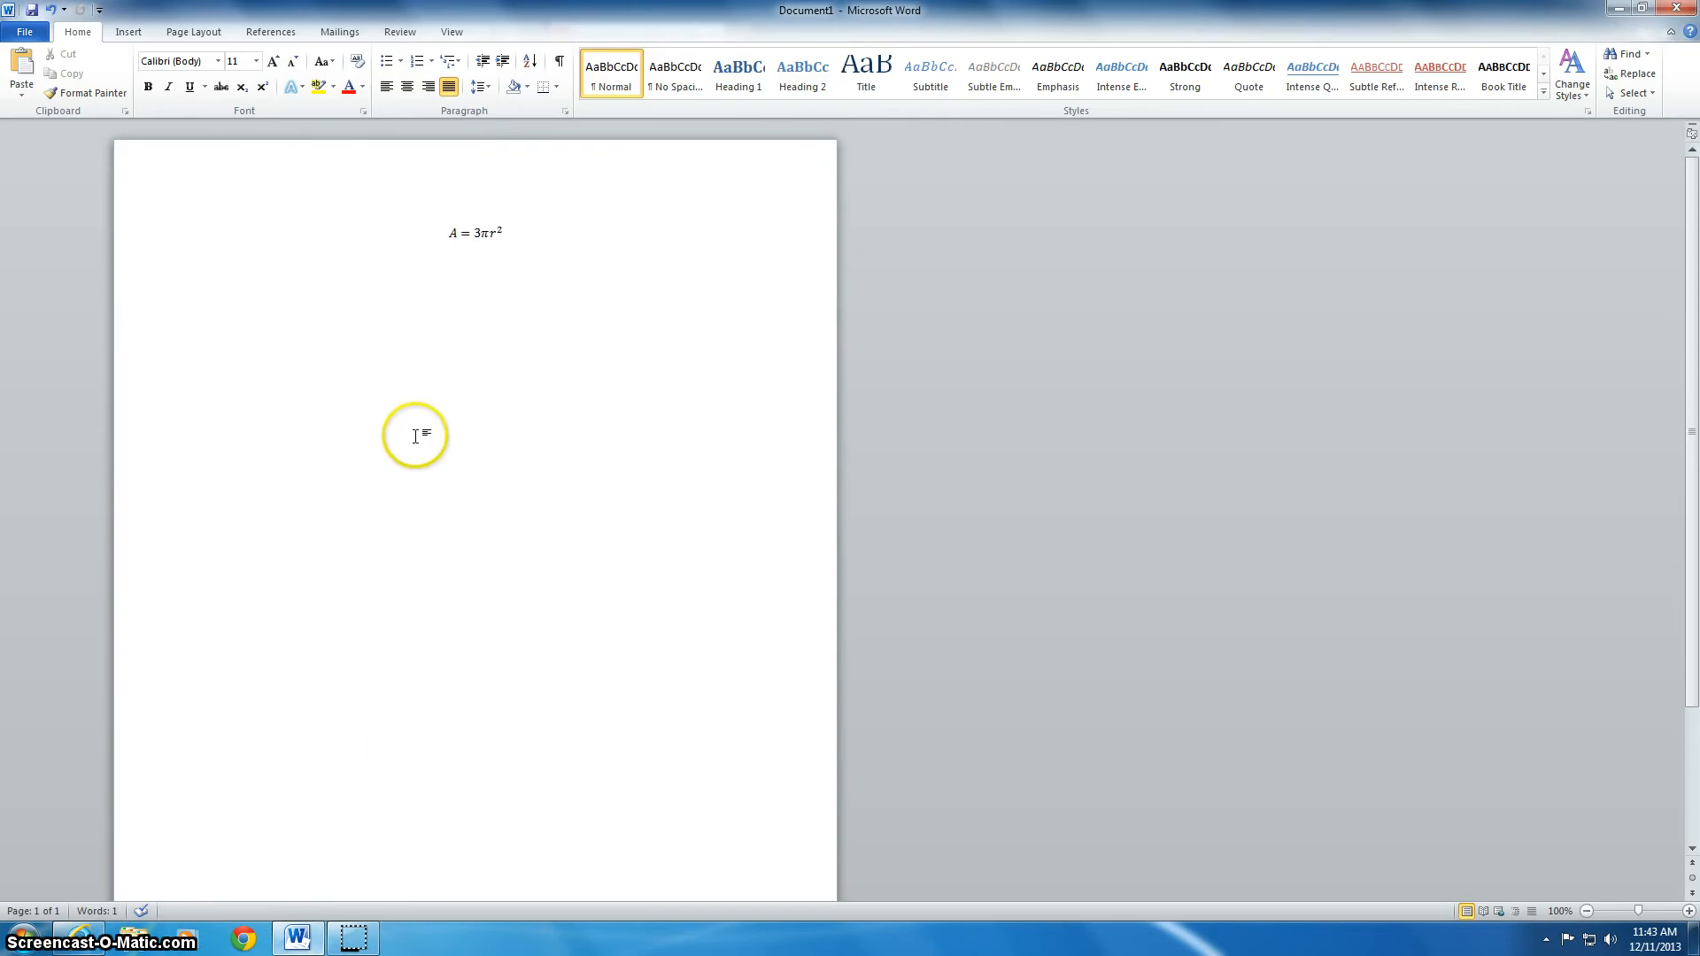
# Put the A = 3πr² expression into a new Word equation box via Insert > Equation
pyautogui.click(466, 255)
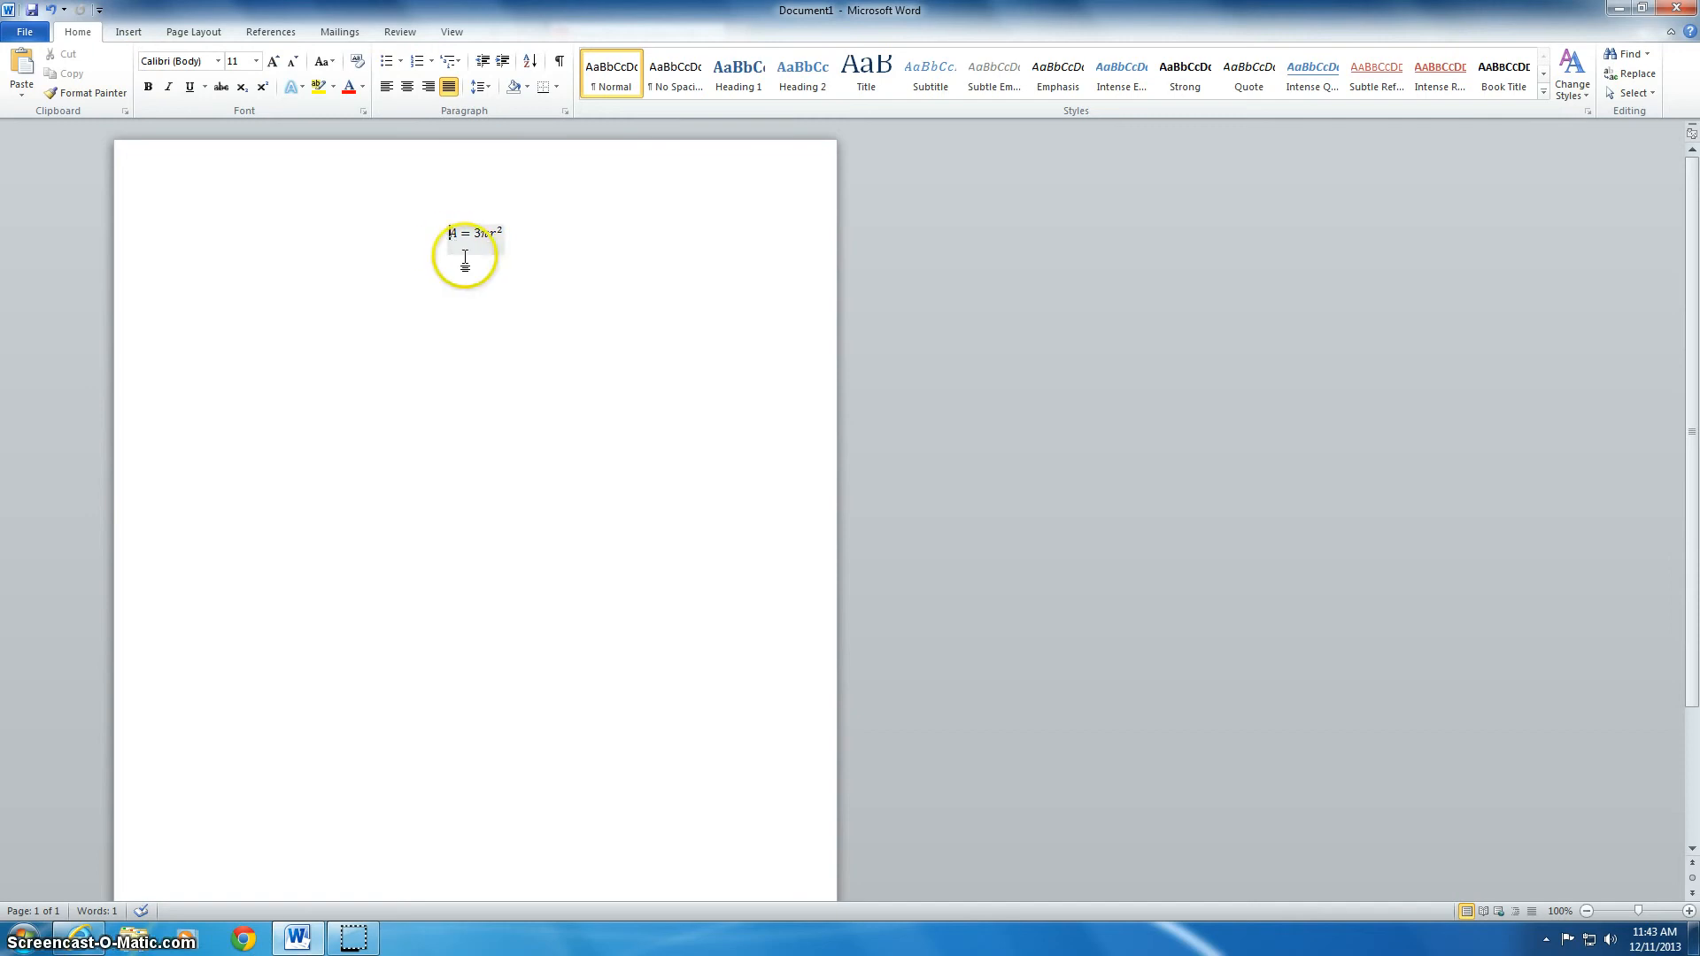
pyautogui.click(130, 32)
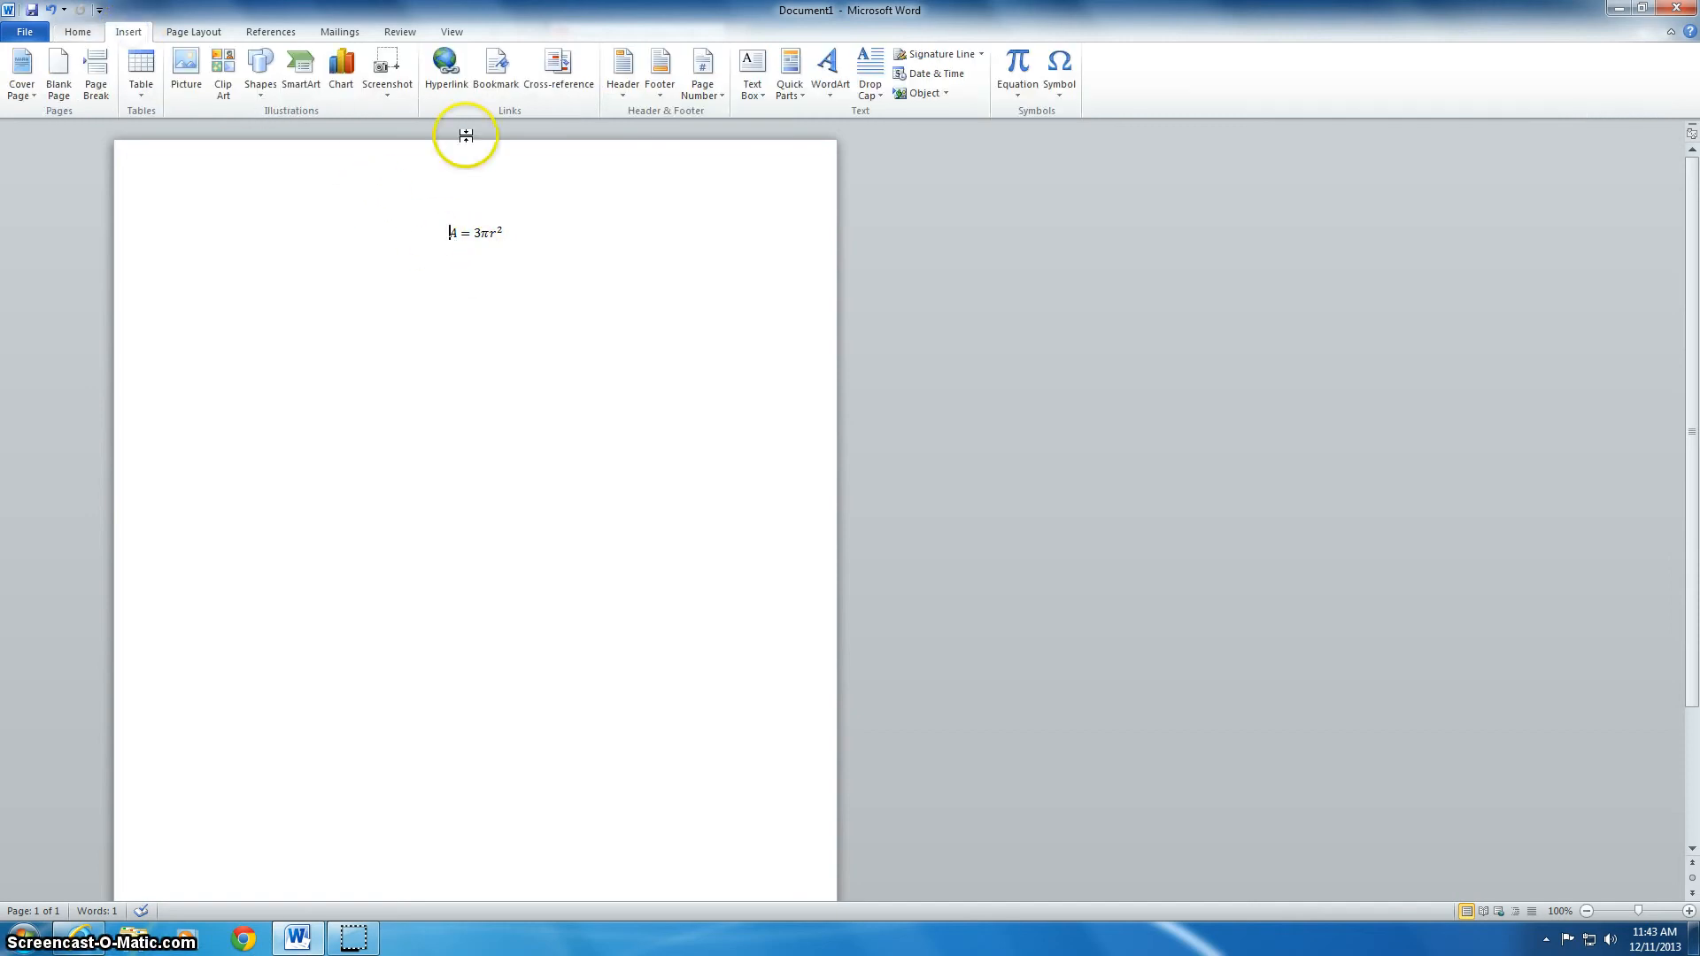
pyautogui.click(1024, 86)
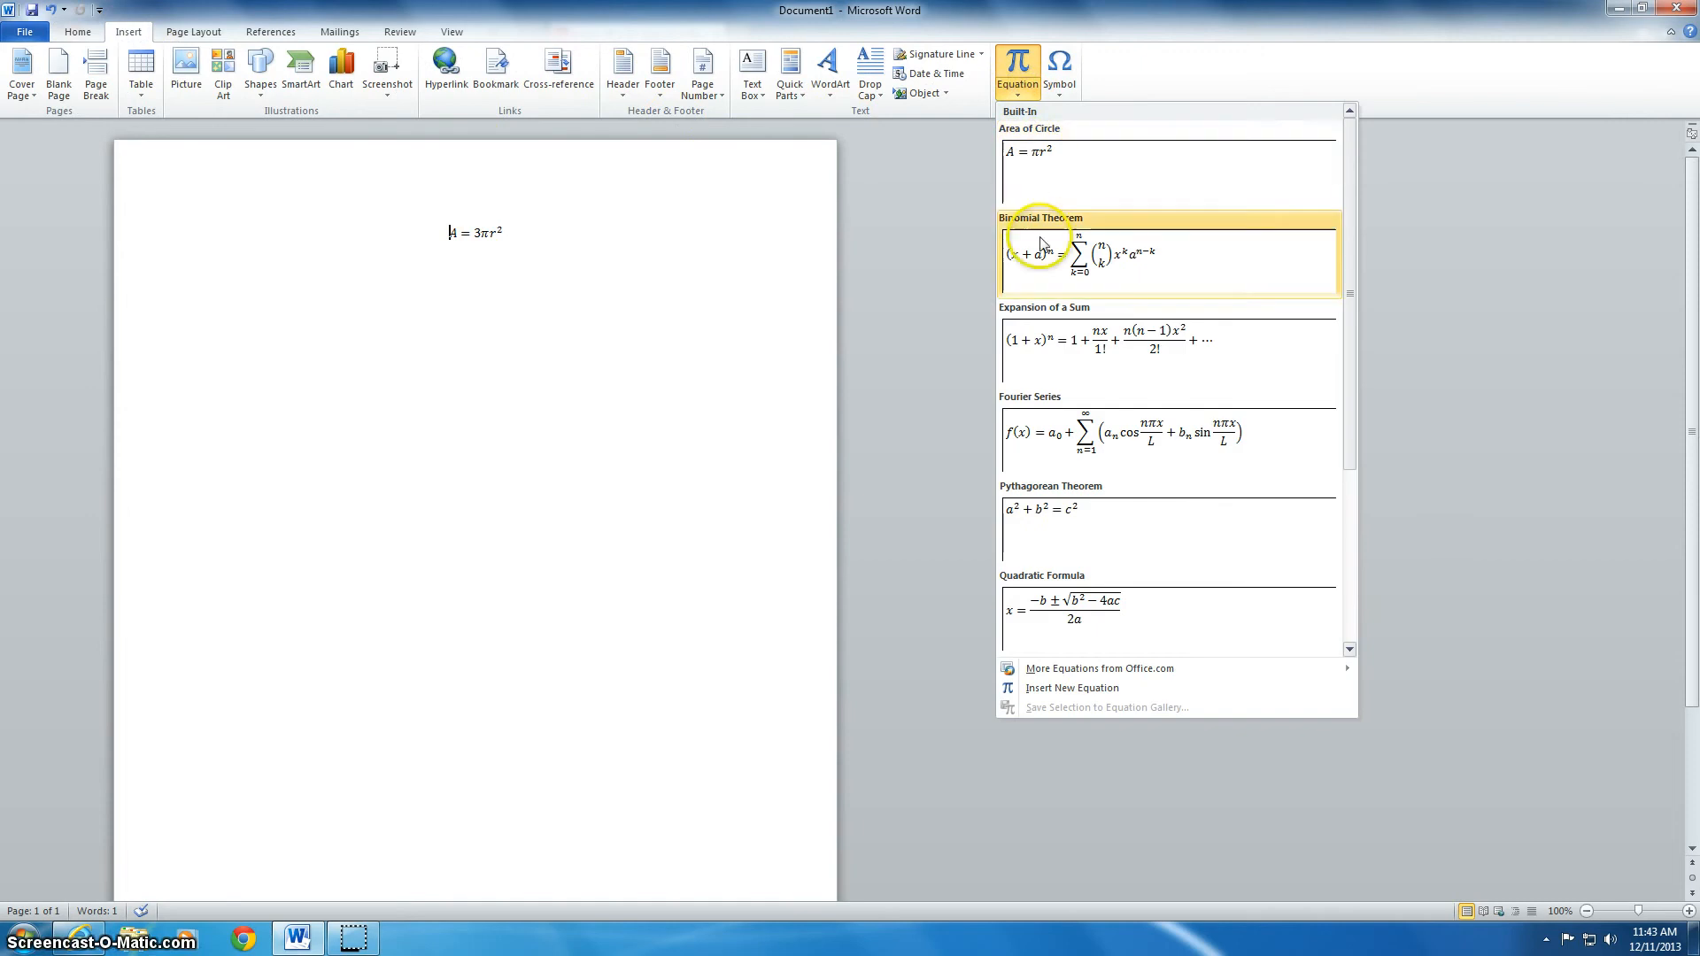
pyautogui.moveTo(1351, 347); pyautogui.dragTo(1339, 277)
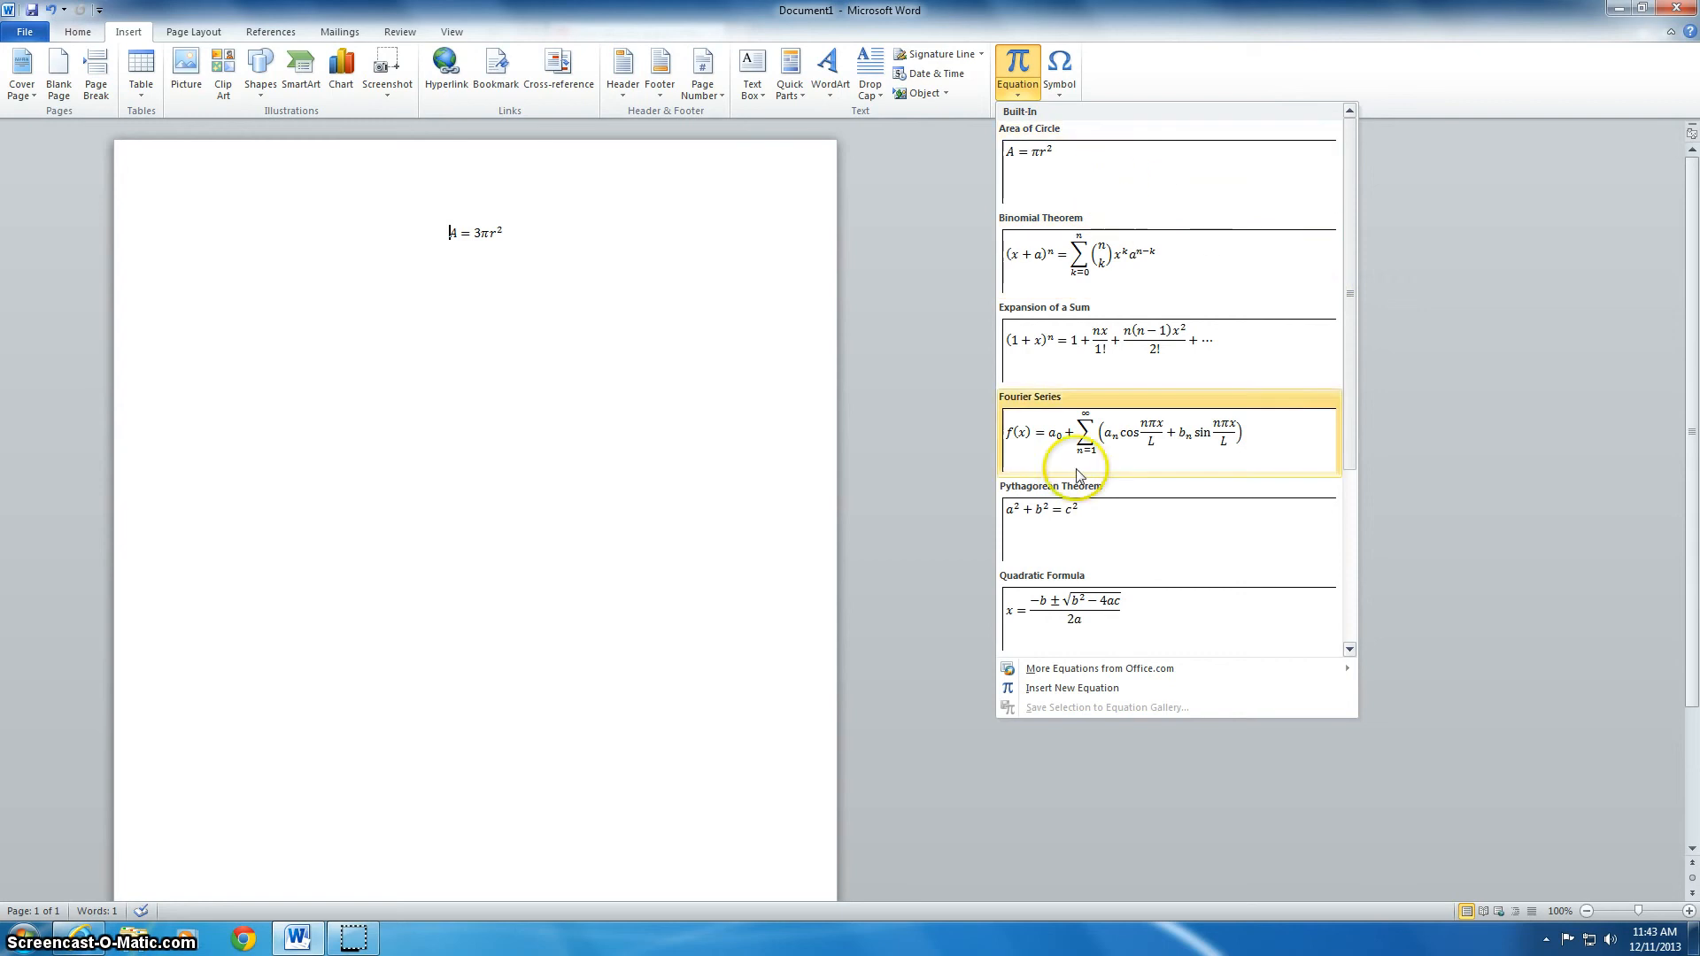
pyautogui.click(1073, 688)
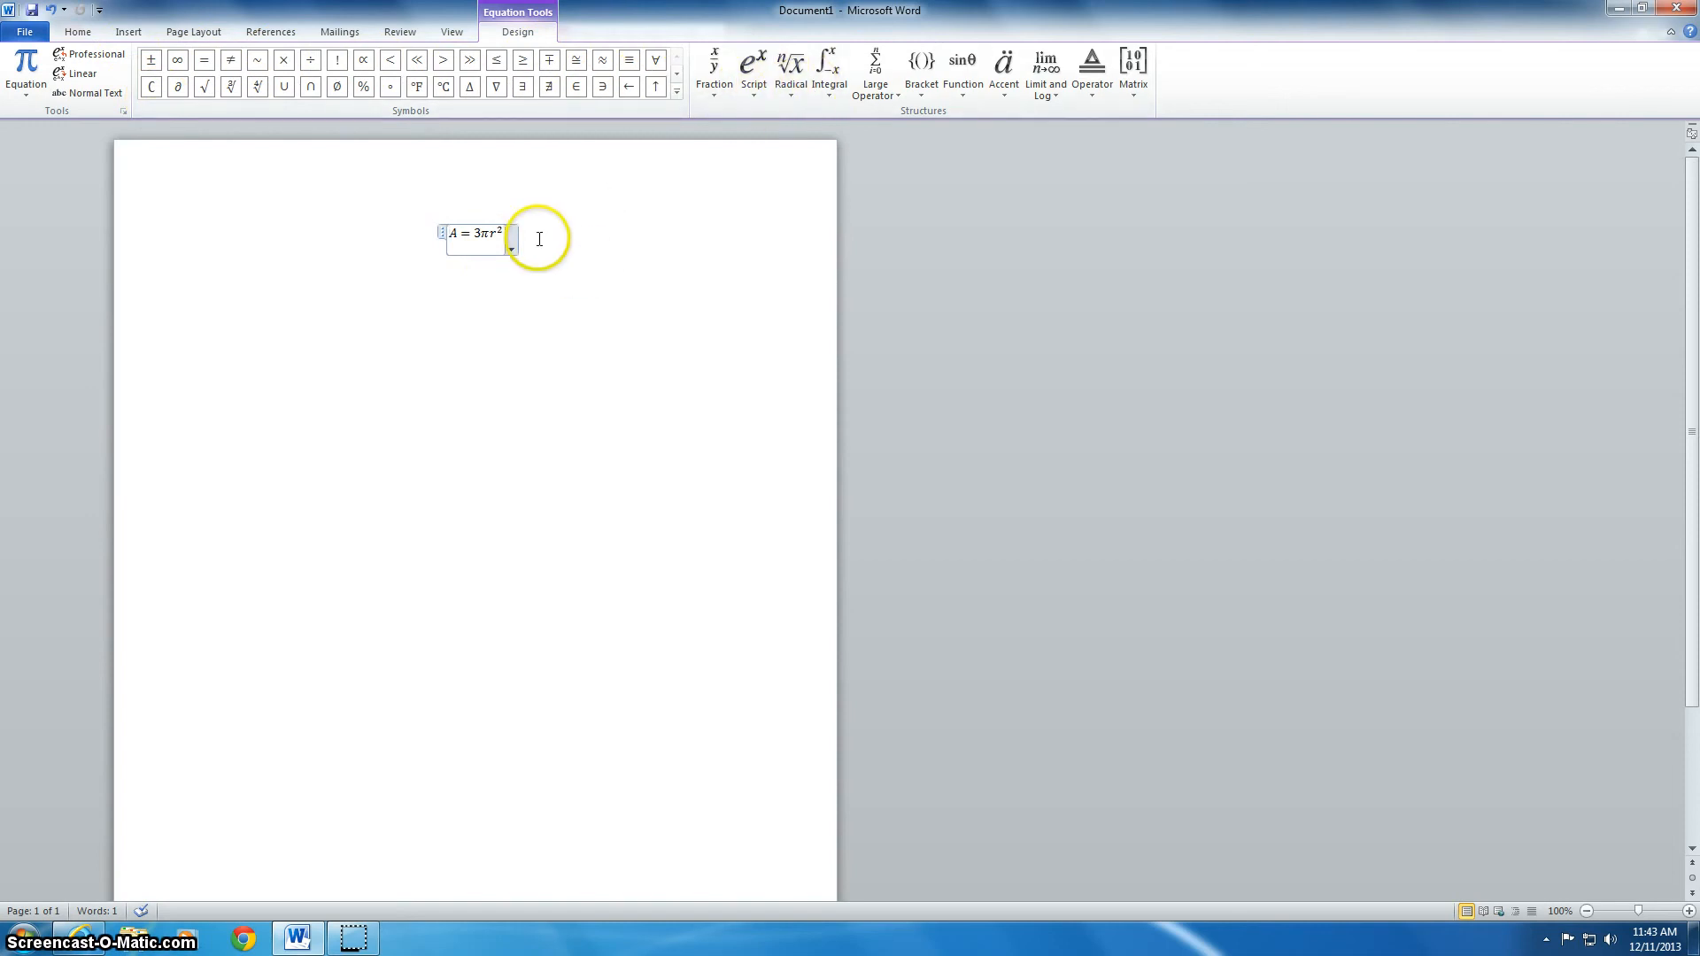
# Leave the A = 3πr² equation box and bring up the Windows Start menu
pyautogui.click(561, 383)
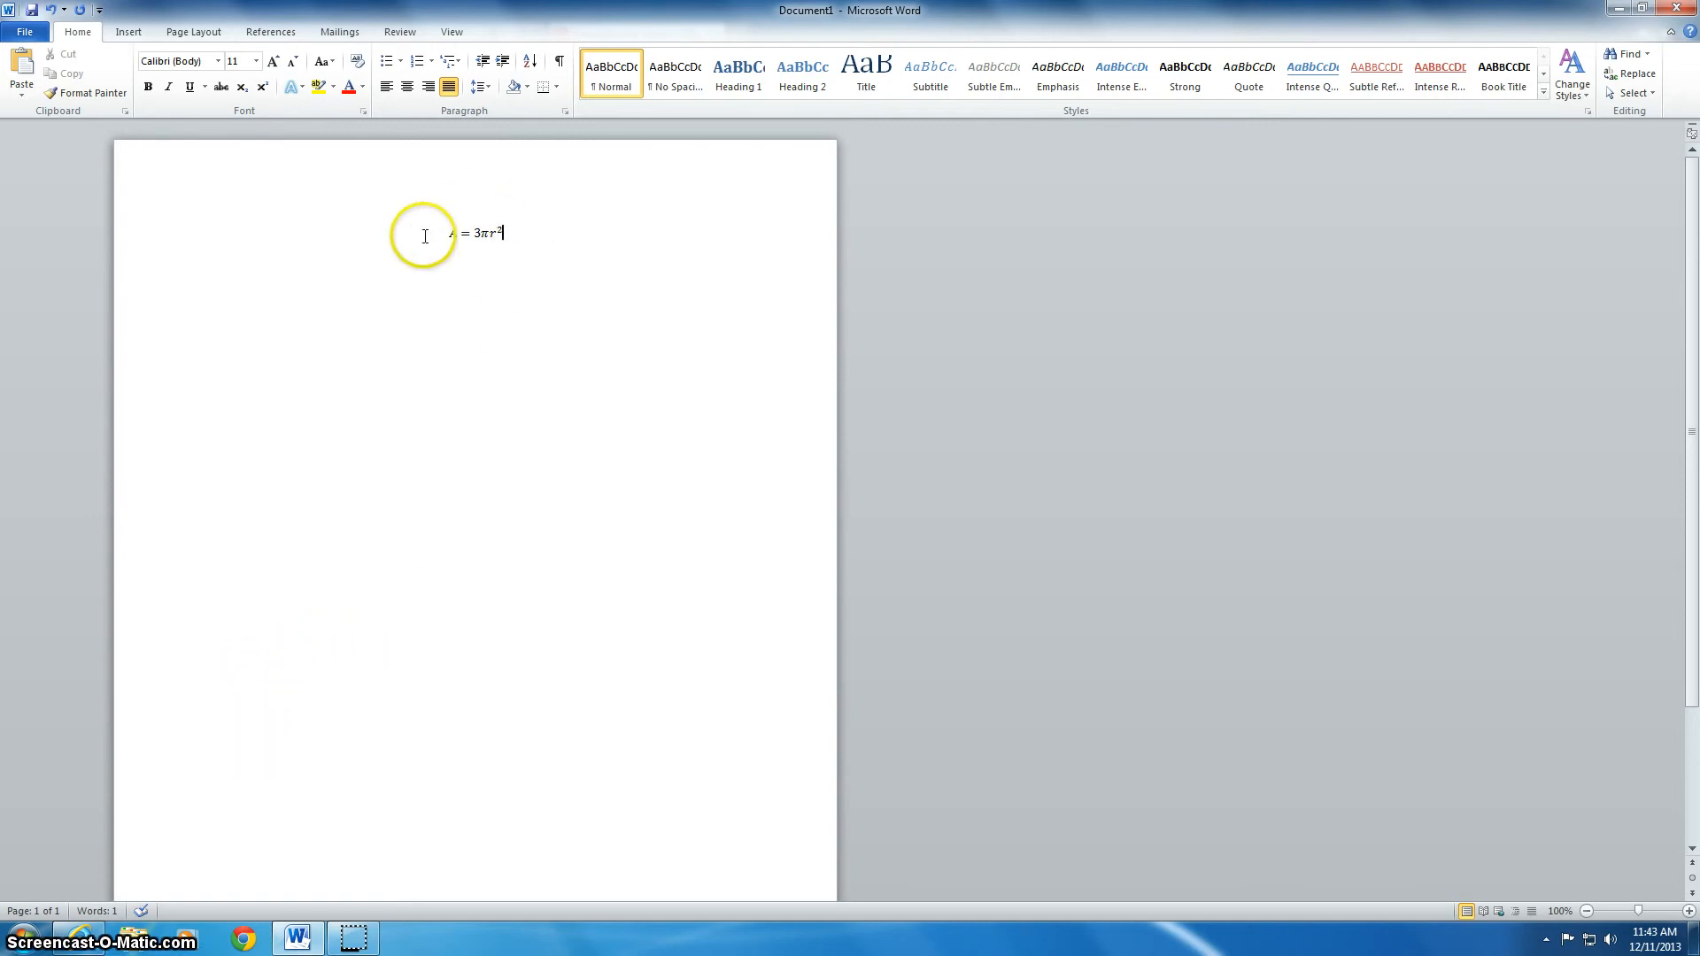
pyautogui.click(25, 937)
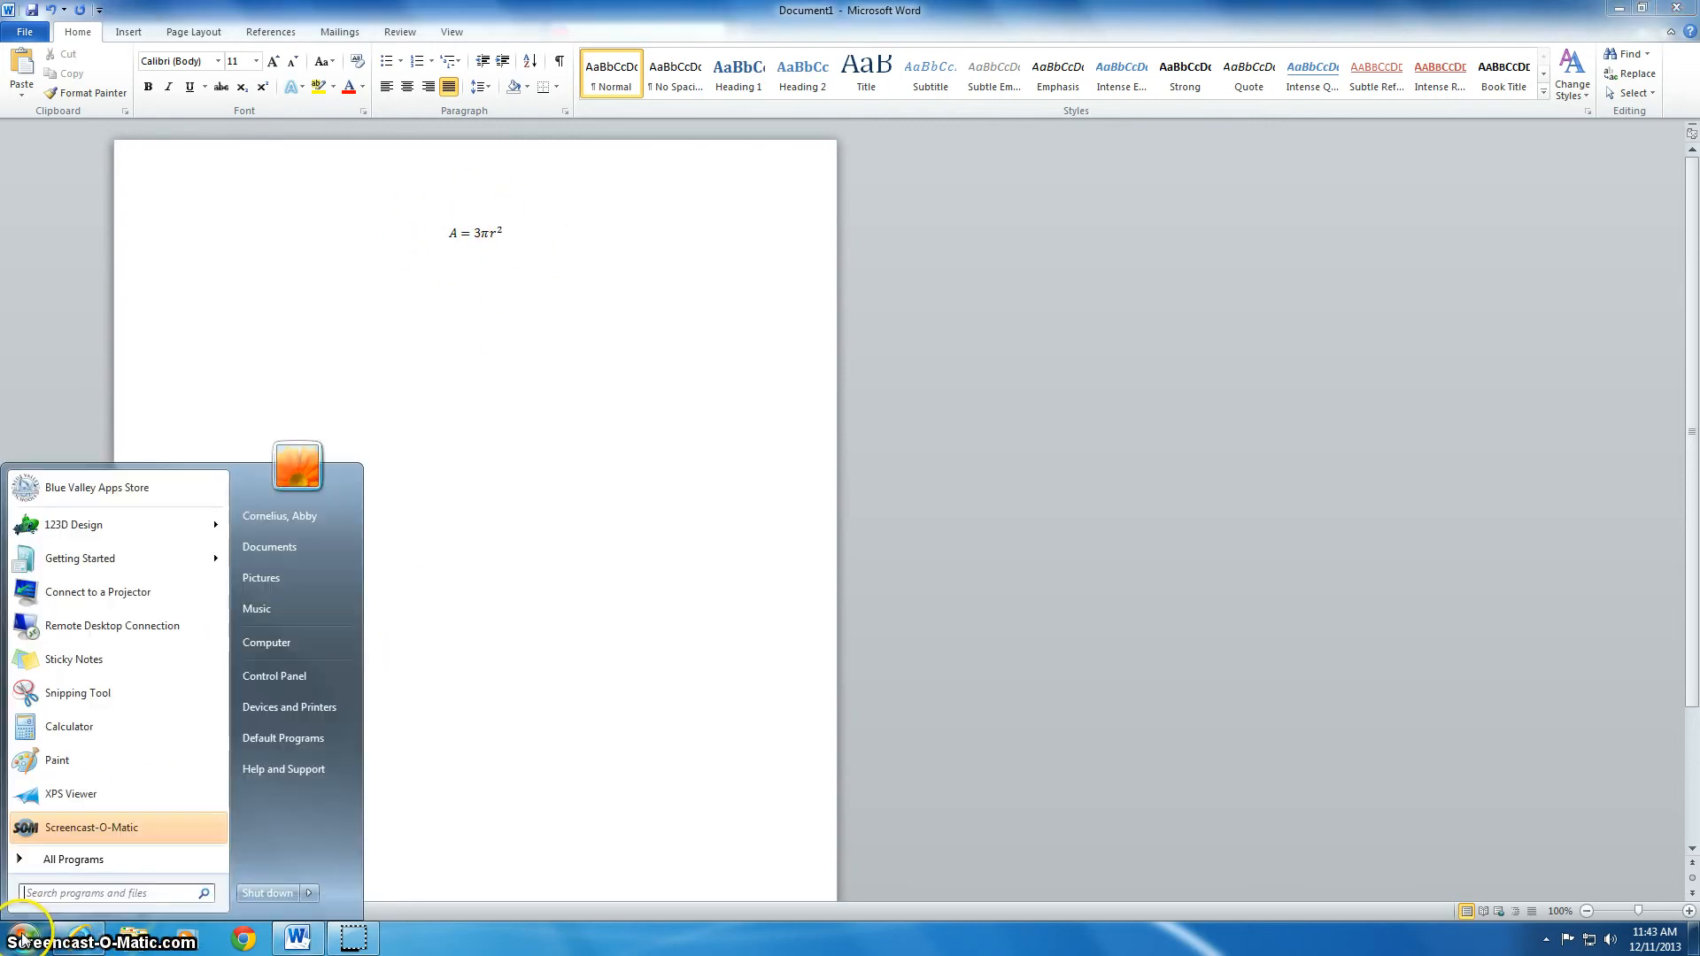
# Snip the A = 3πr² equation, save it over Capture.PNG on the Desktop, and minimize Word
pyautogui.click(64, 694)
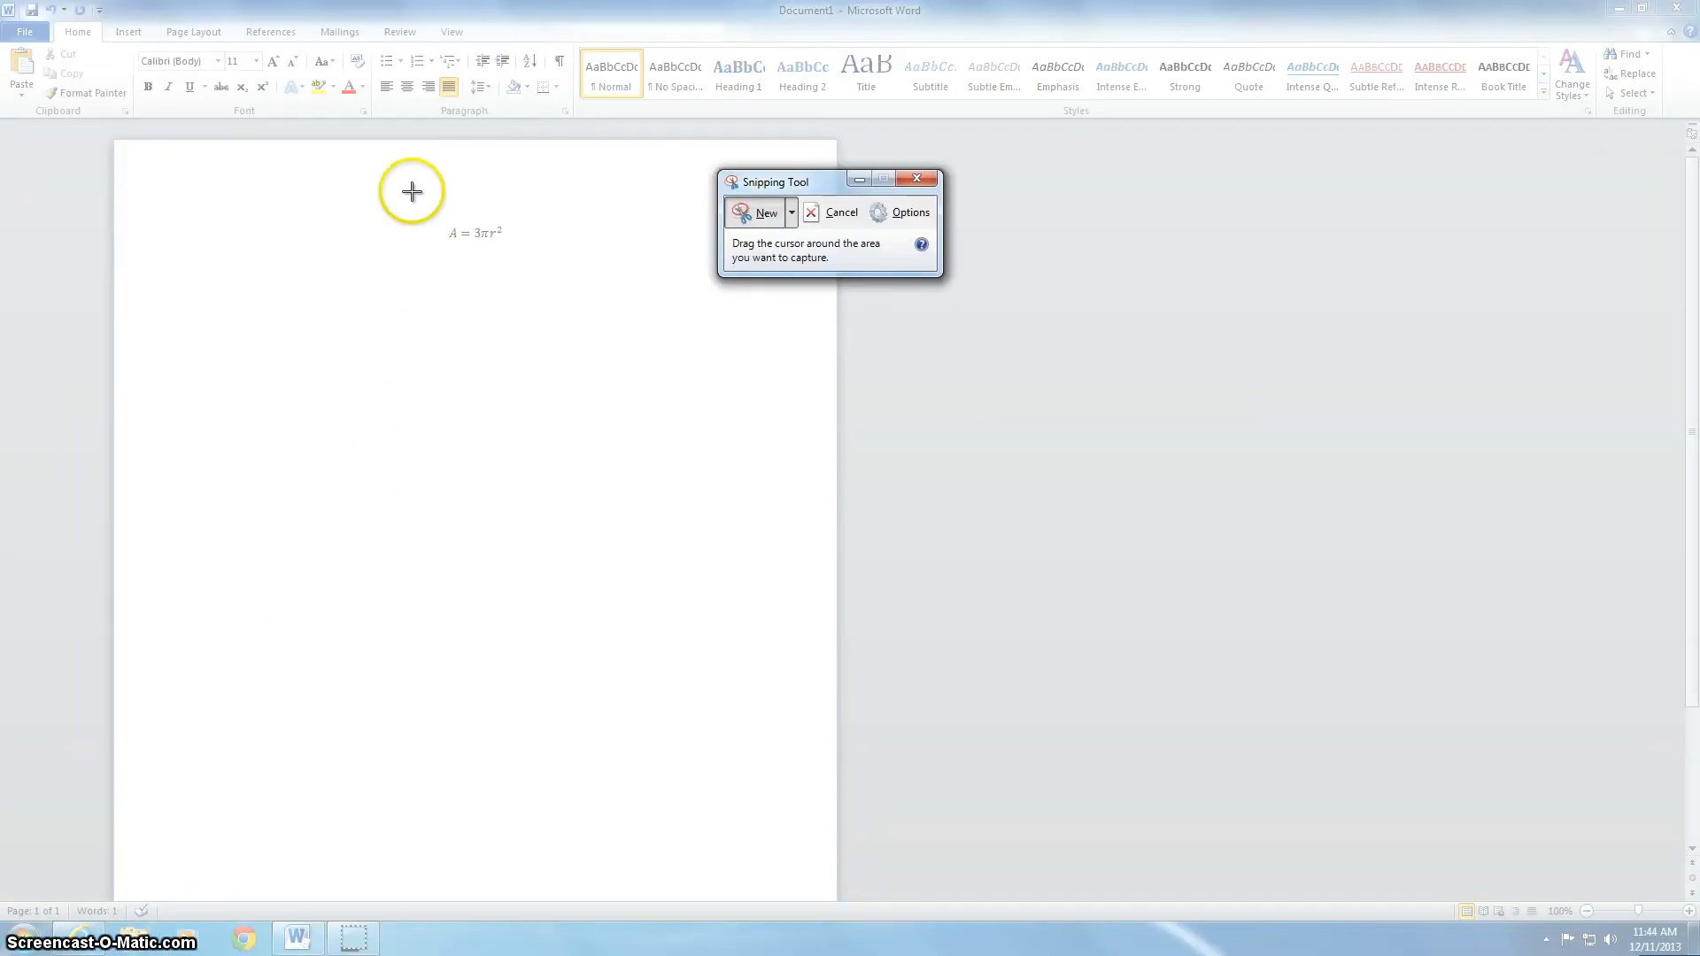
pyautogui.moveTo(412, 191); pyautogui.dragTo(529, 275)
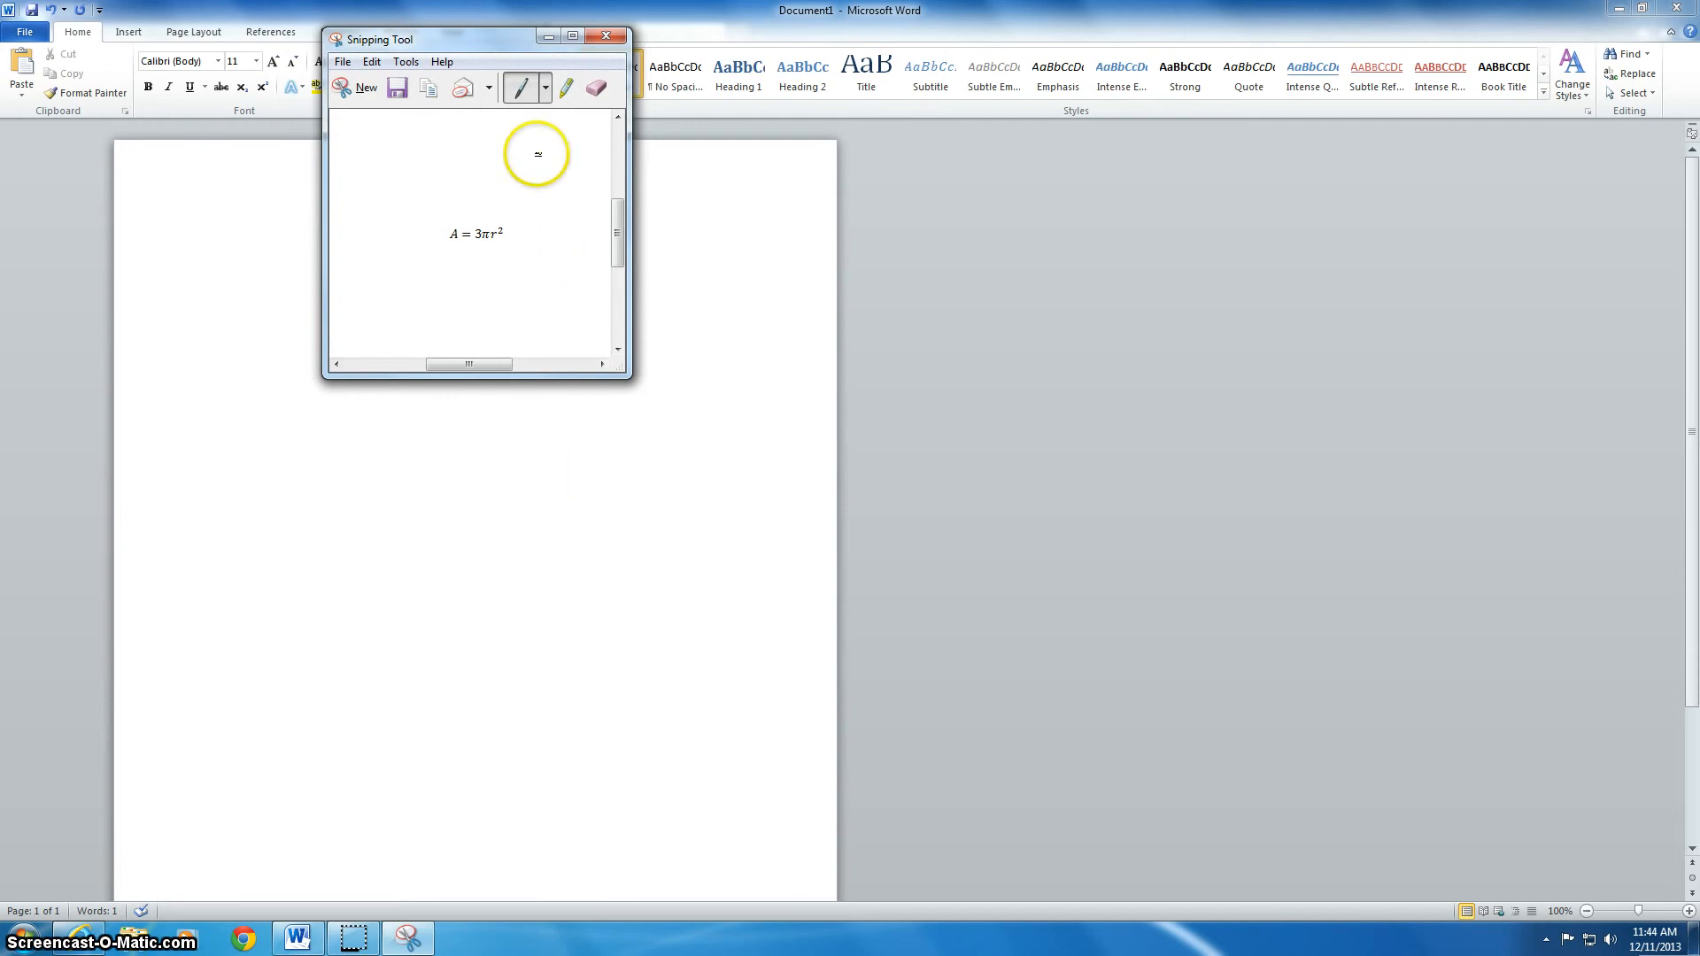
pyautogui.click(342, 62)
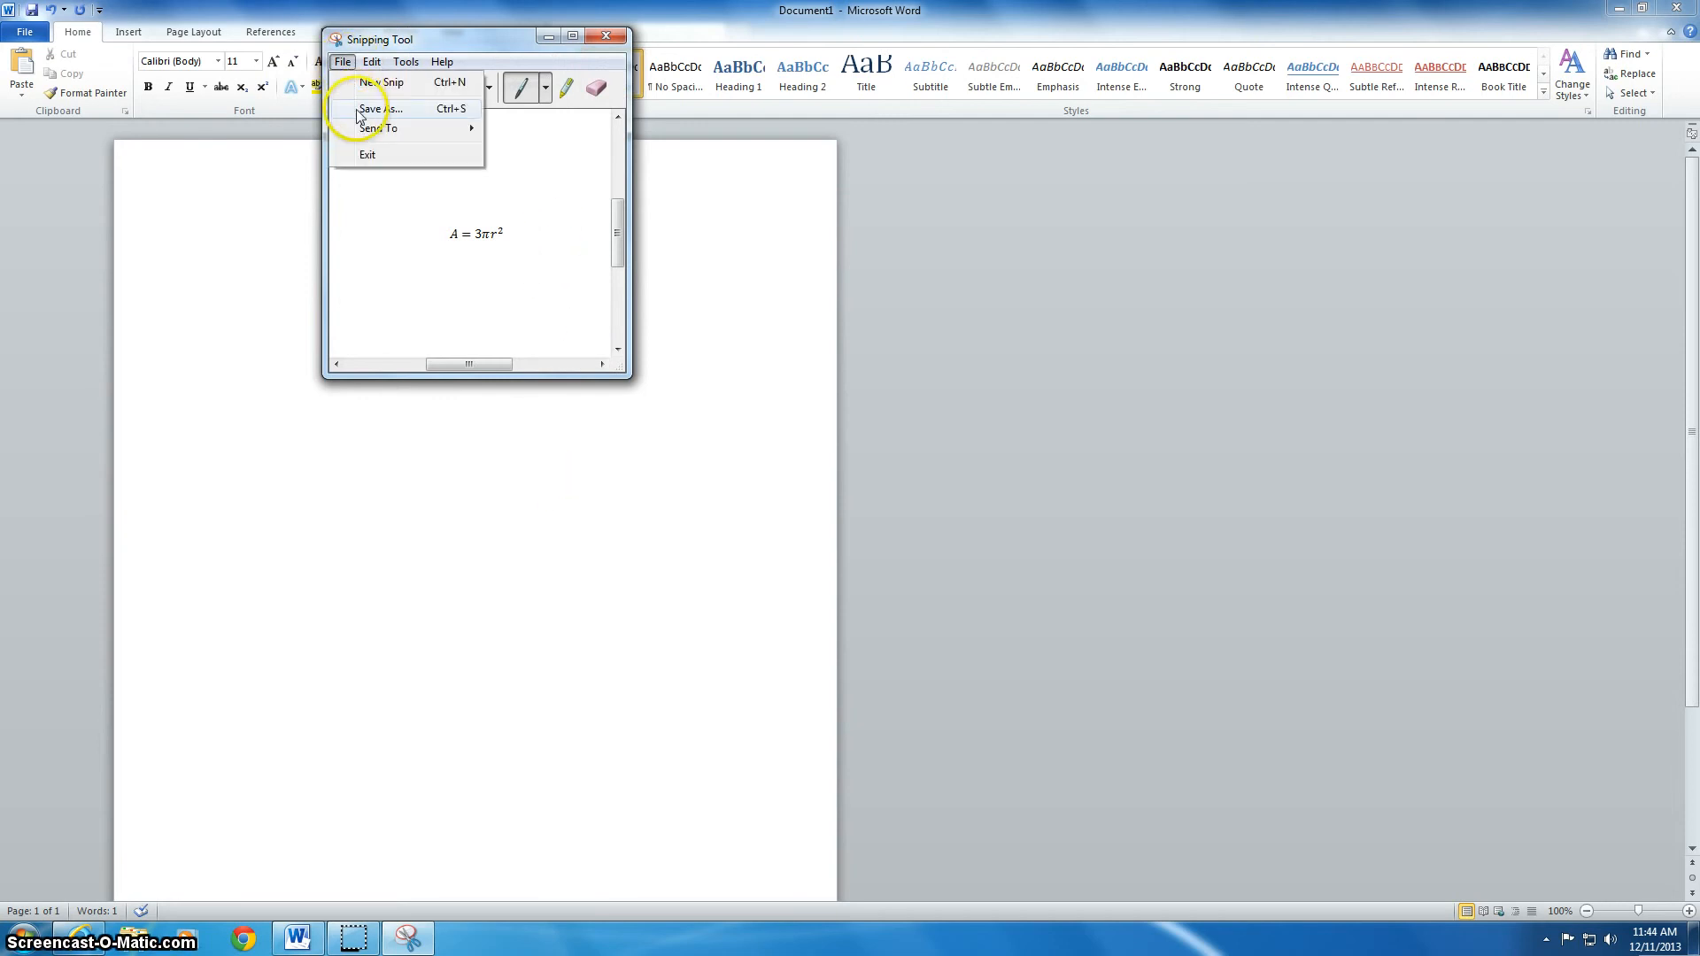
pyautogui.click(358, 109)
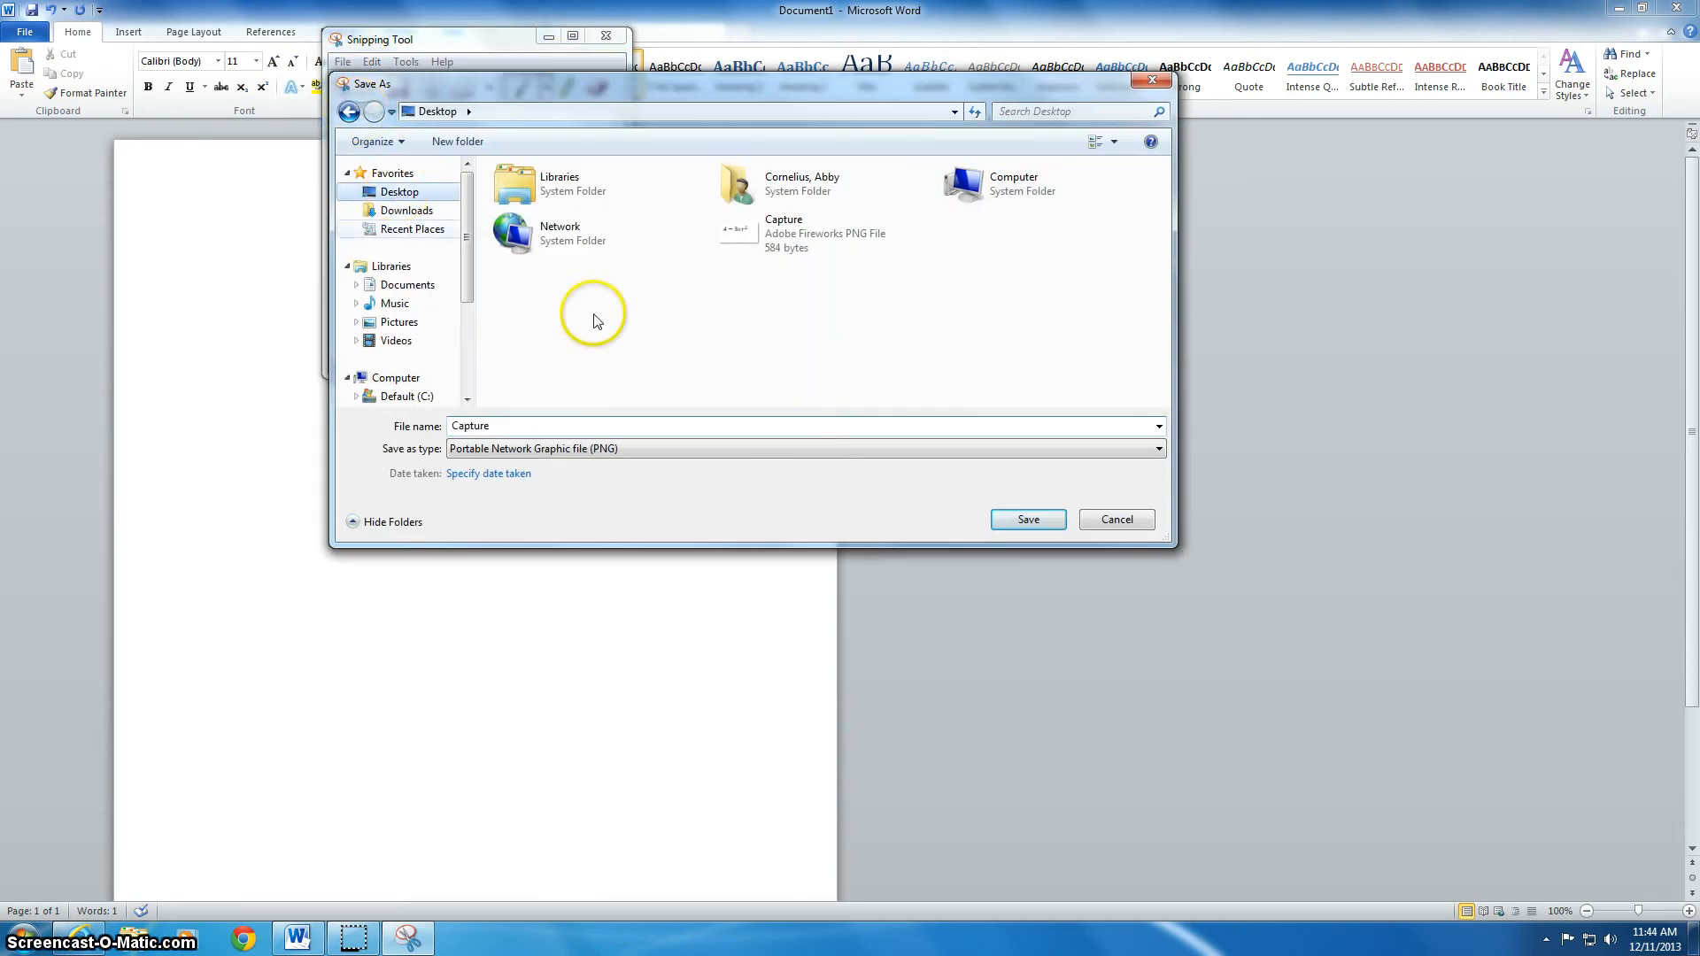
pyautogui.click(1014, 519)
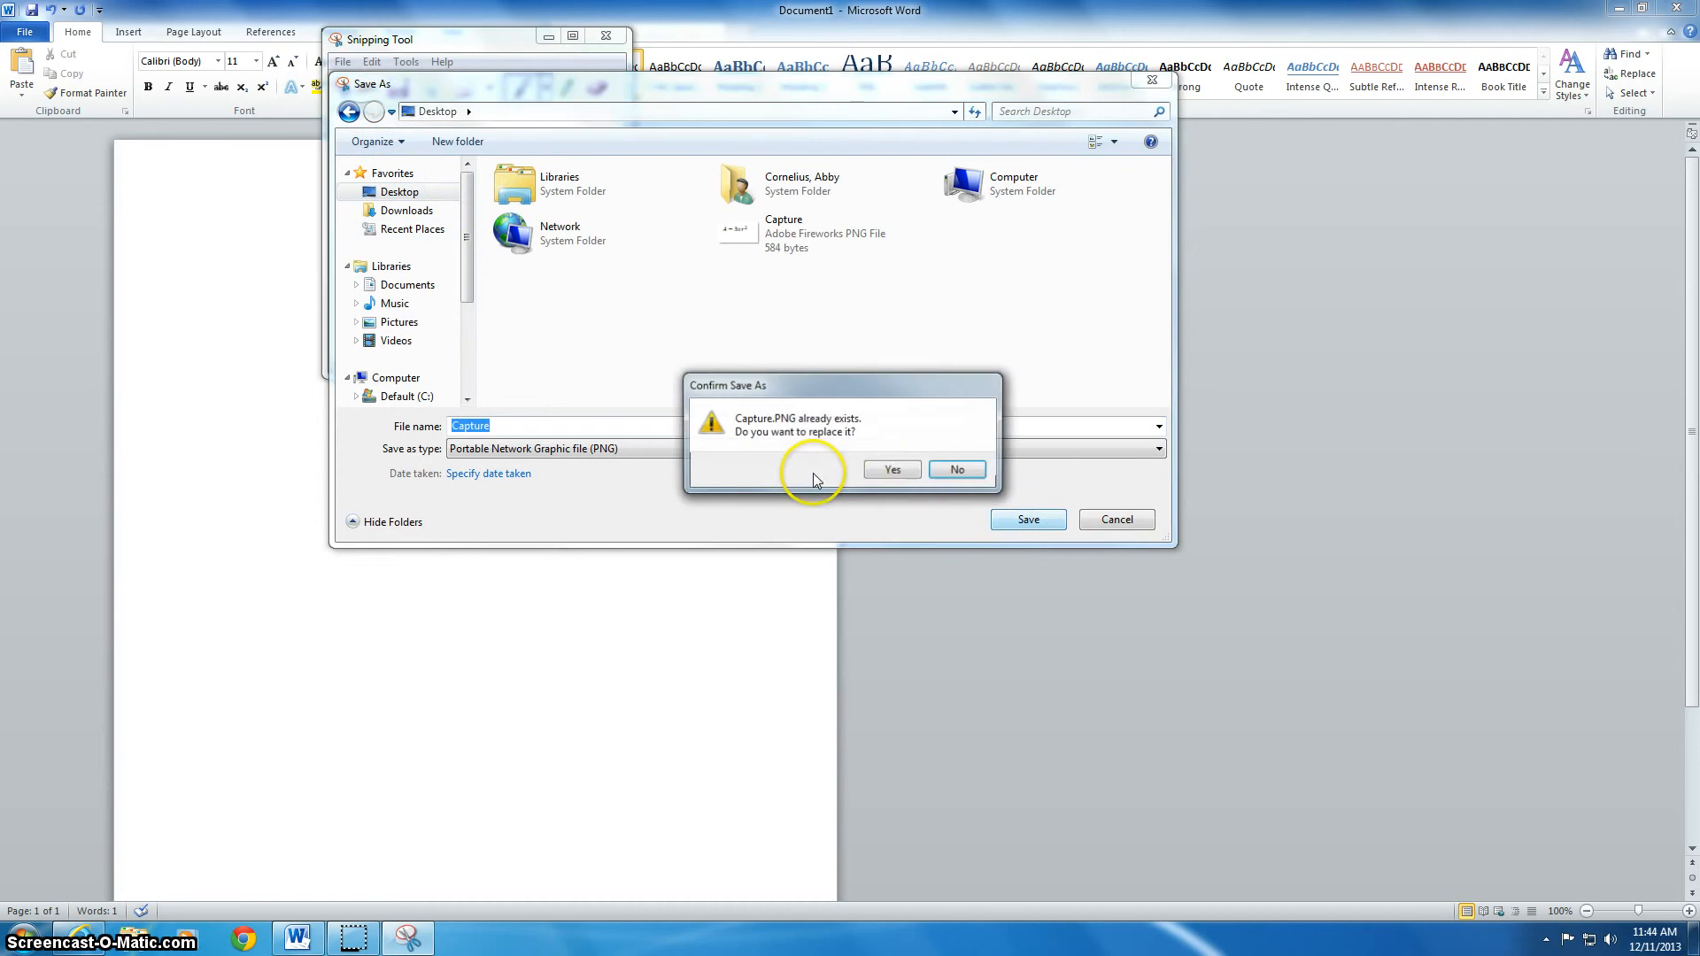
pyautogui.click(899, 470)
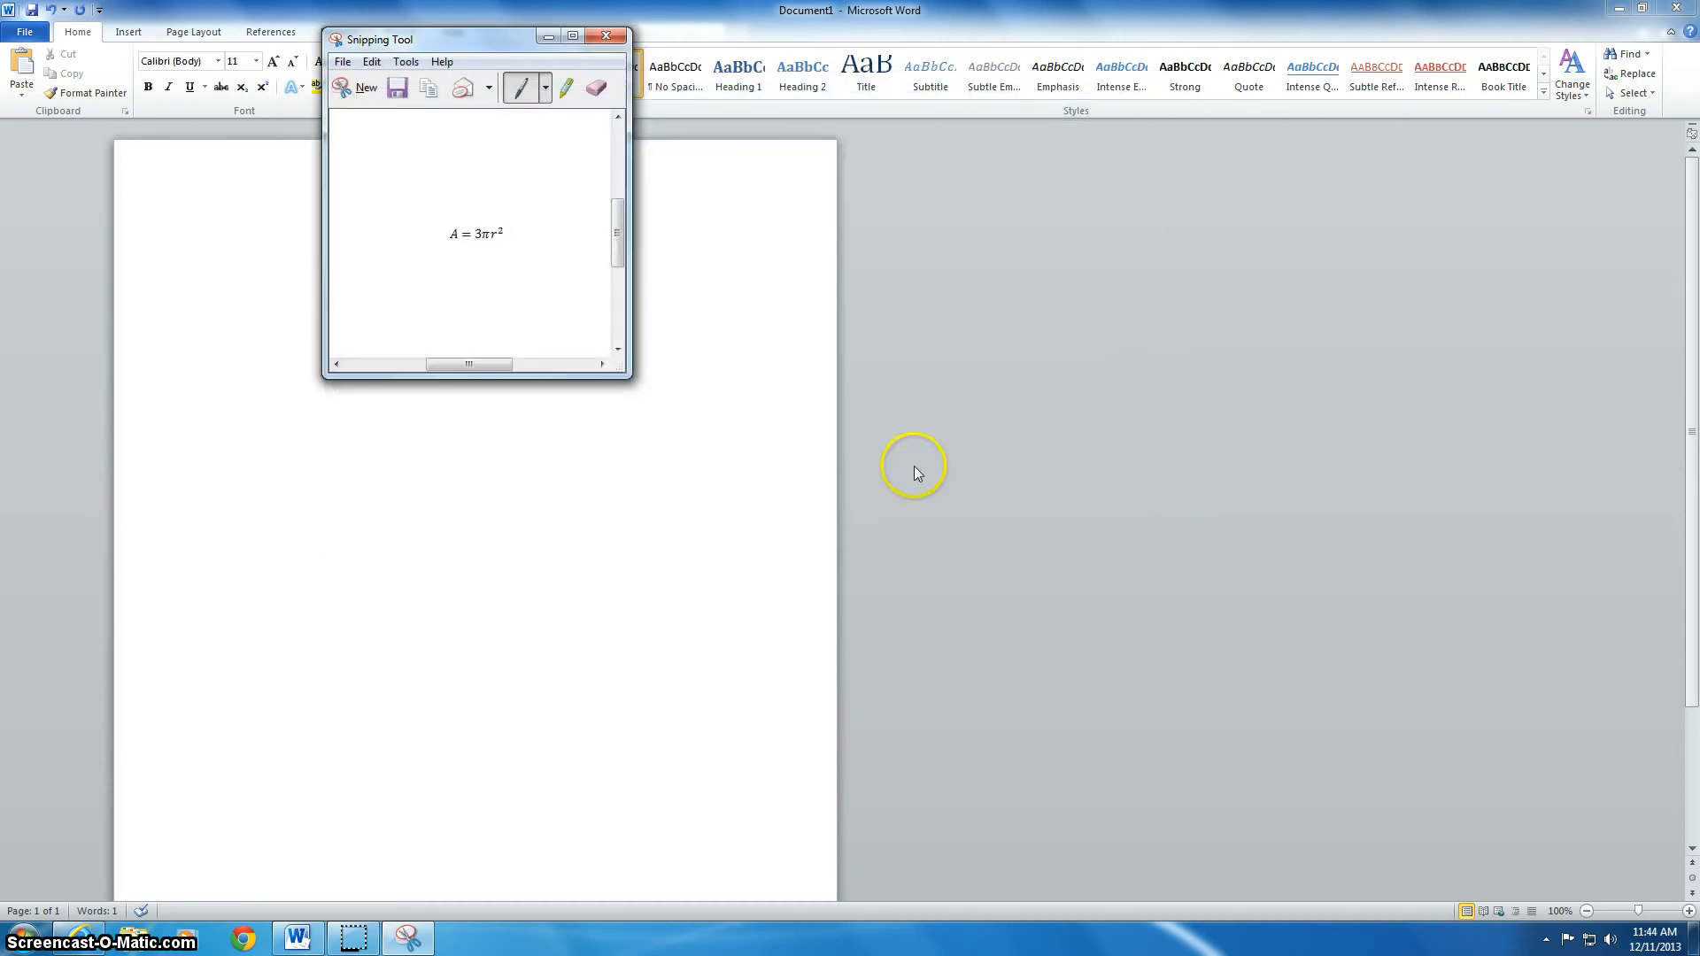
pyautogui.click(606, 35)
pyautogui.click(1618, 8)
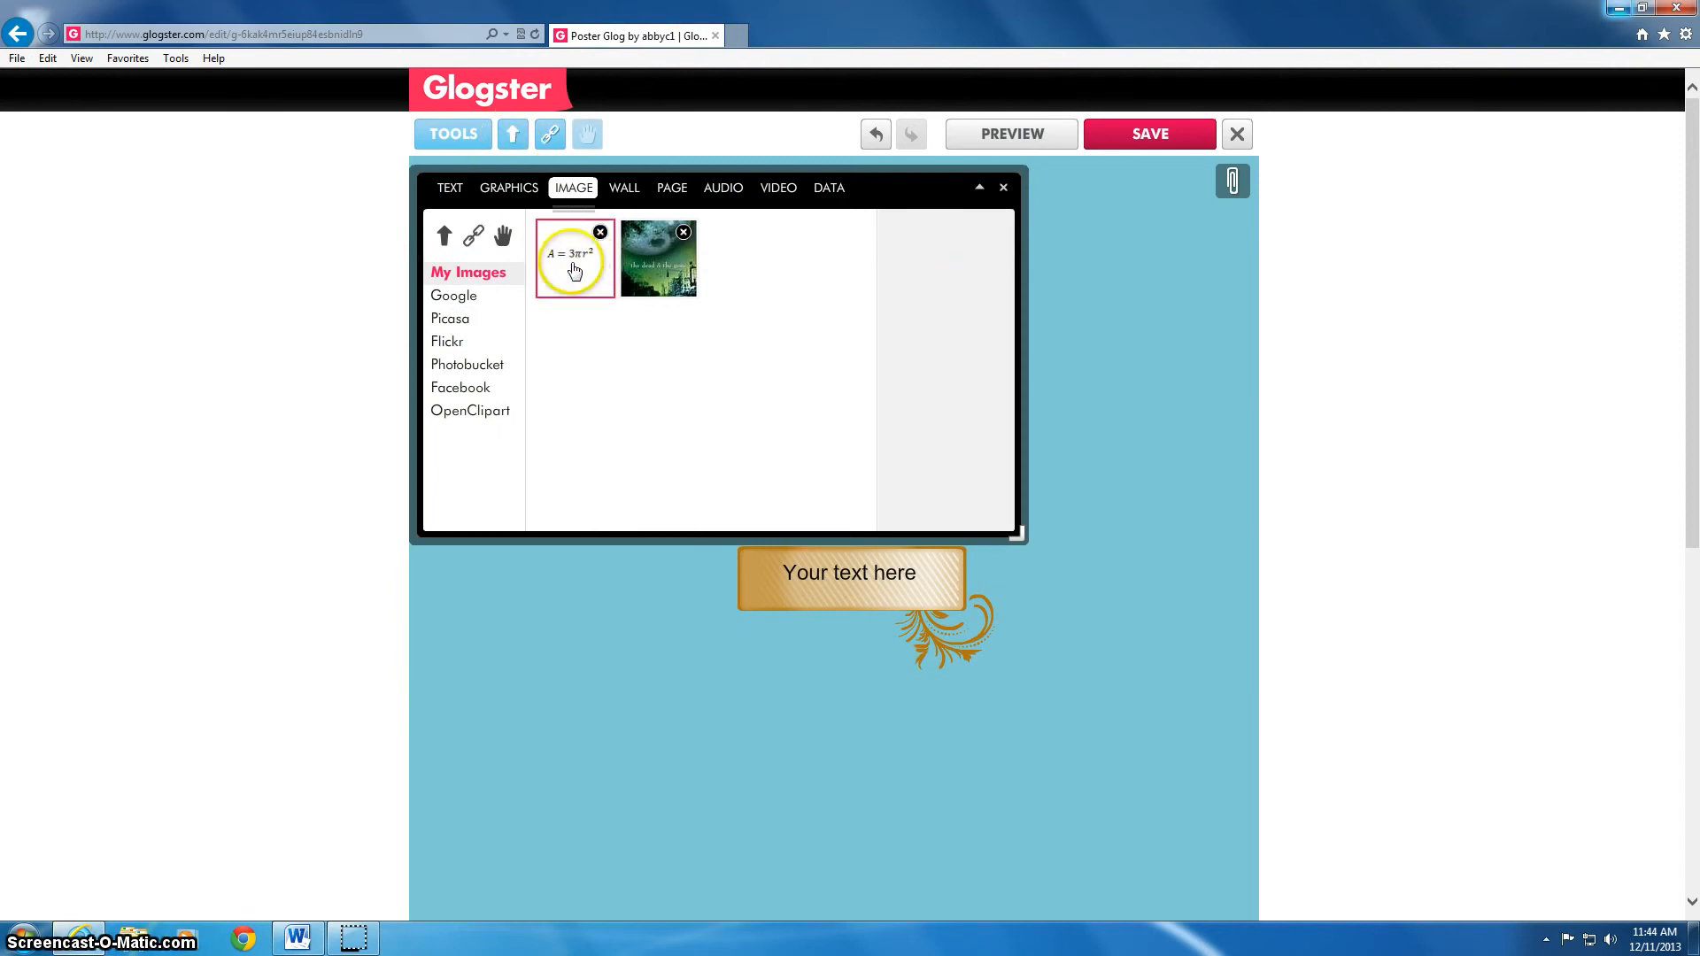
# Select the uploaded equation image, close the Image panel, and begin saving the glog
pyautogui.click(822, 555)
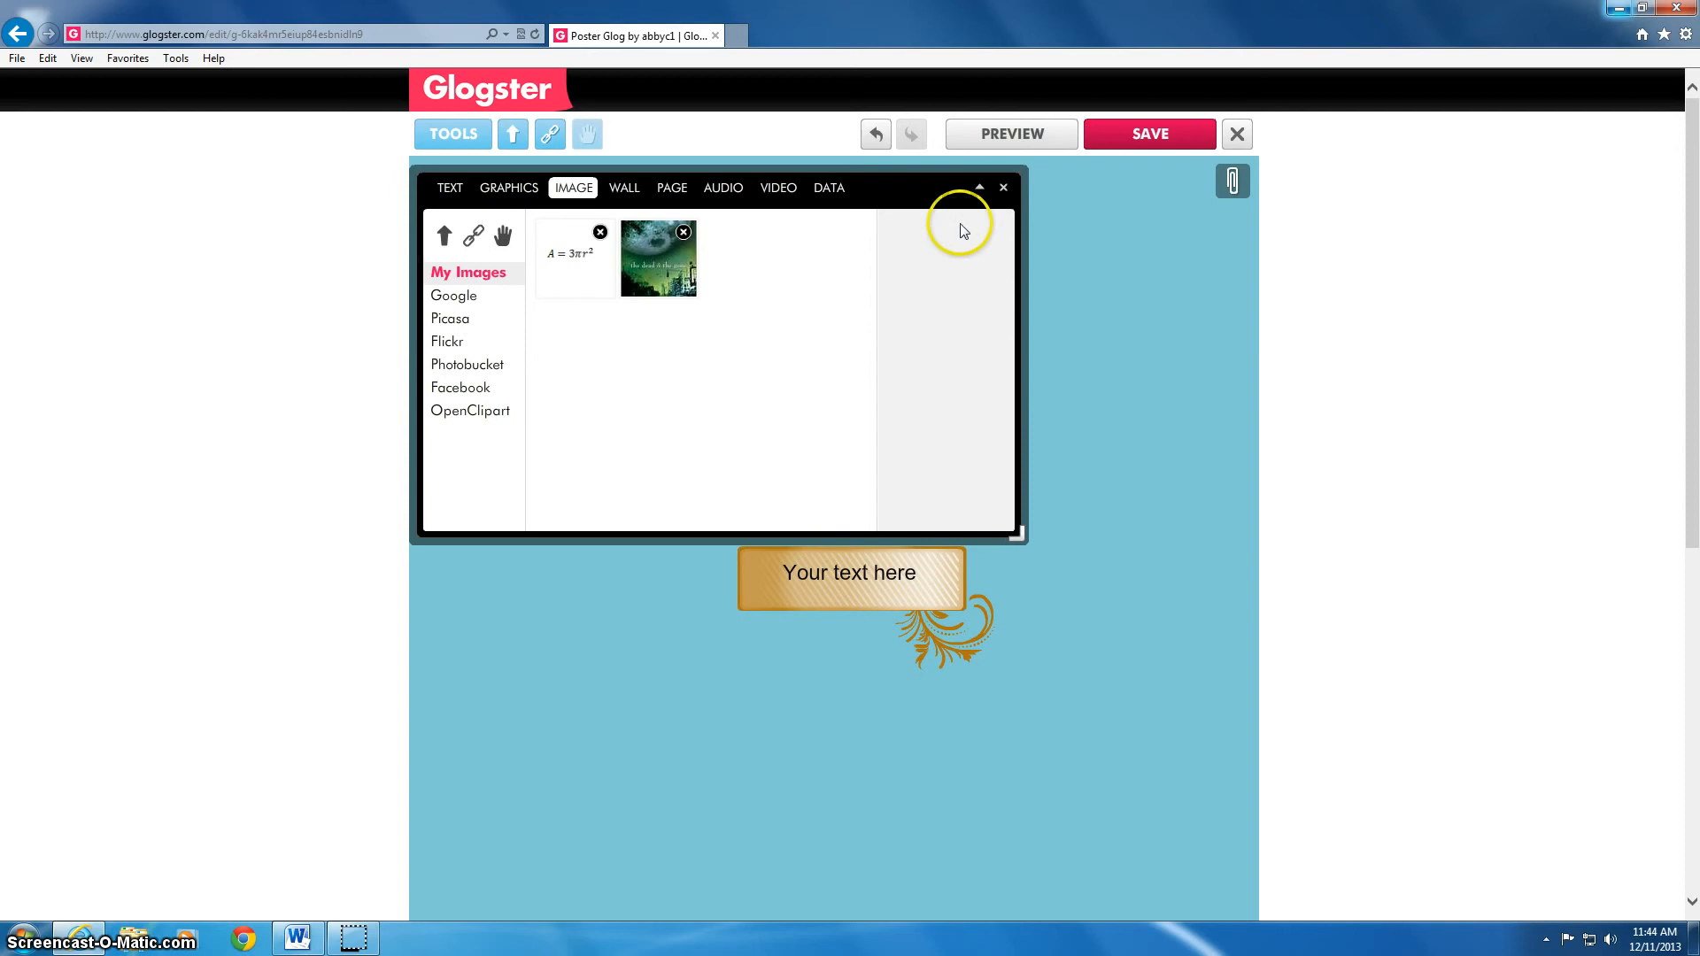
pyautogui.click(1002, 187)
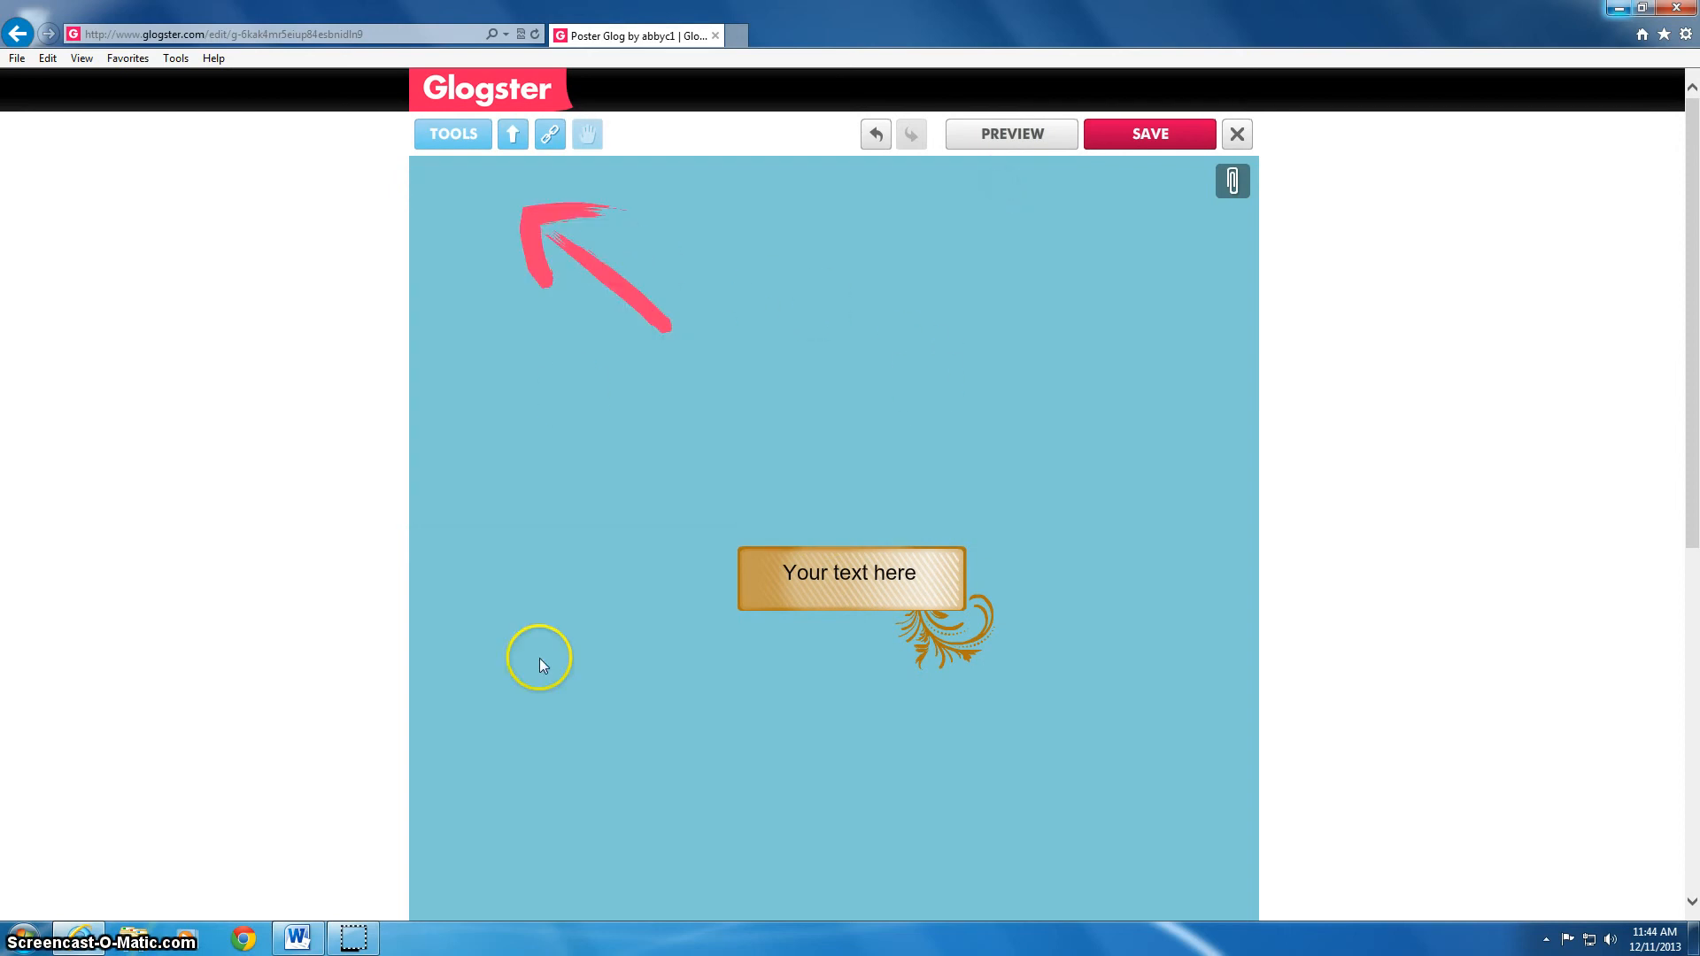
pyautogui.click(1136, 137)
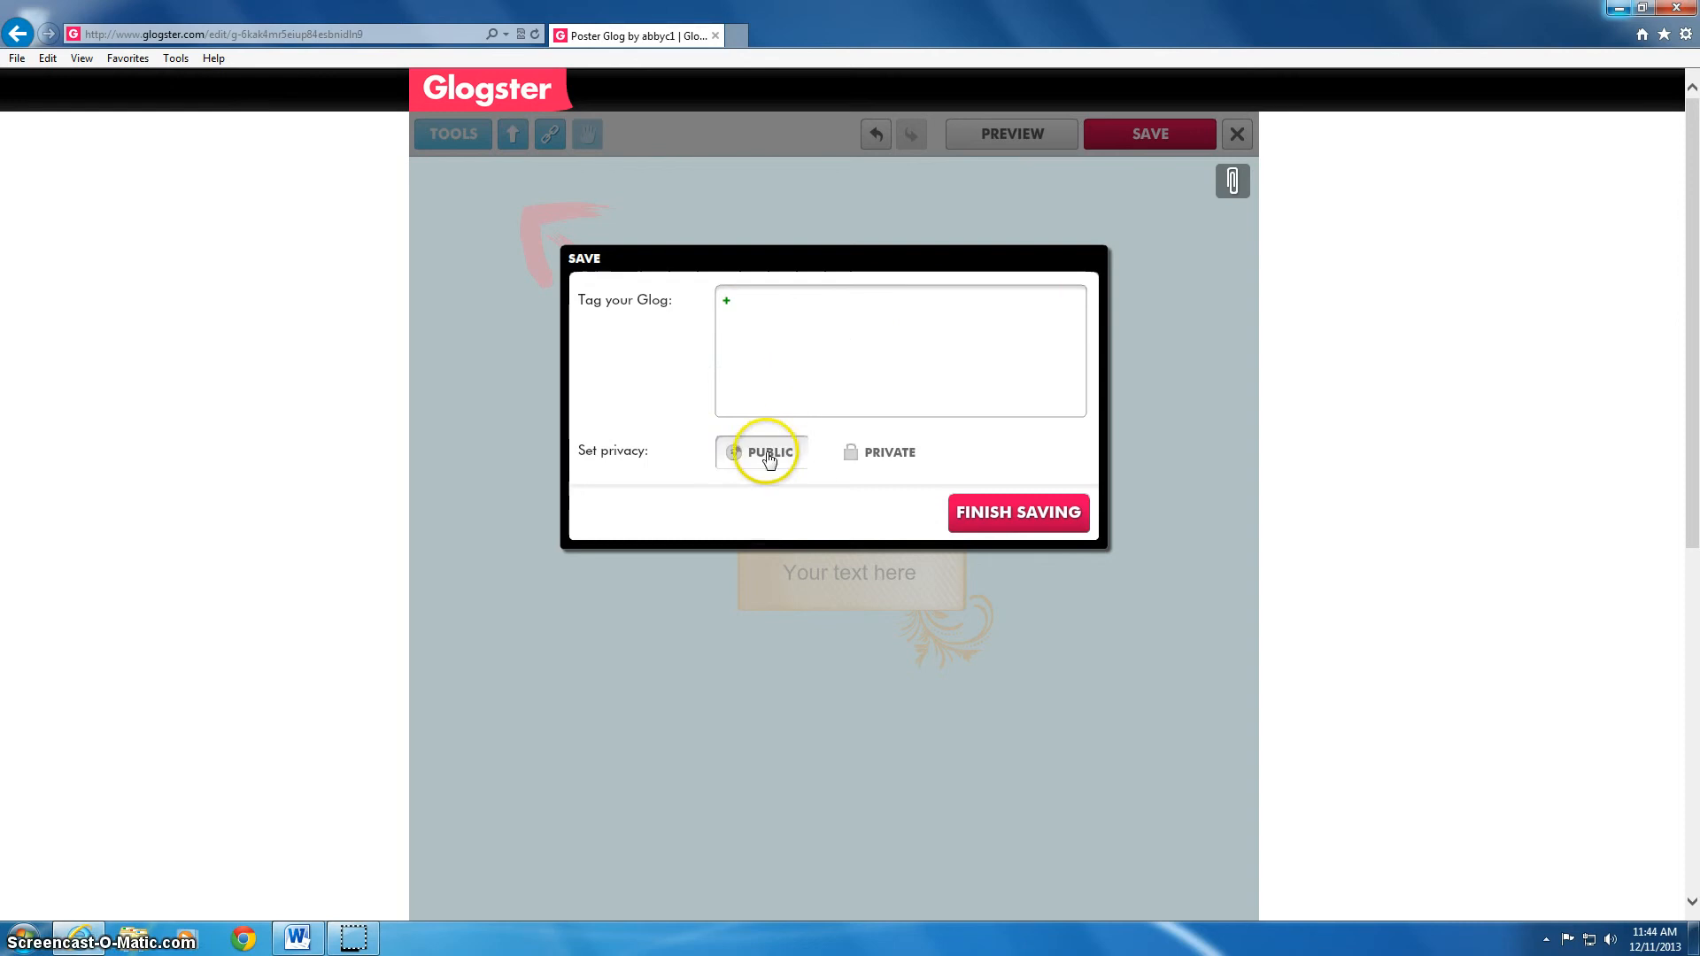
# Set the glog's privacy to PUBLIC in the Save dialog and finish saving
pyautogui.click(888, 456)
pyautogui.click(1020, 512)
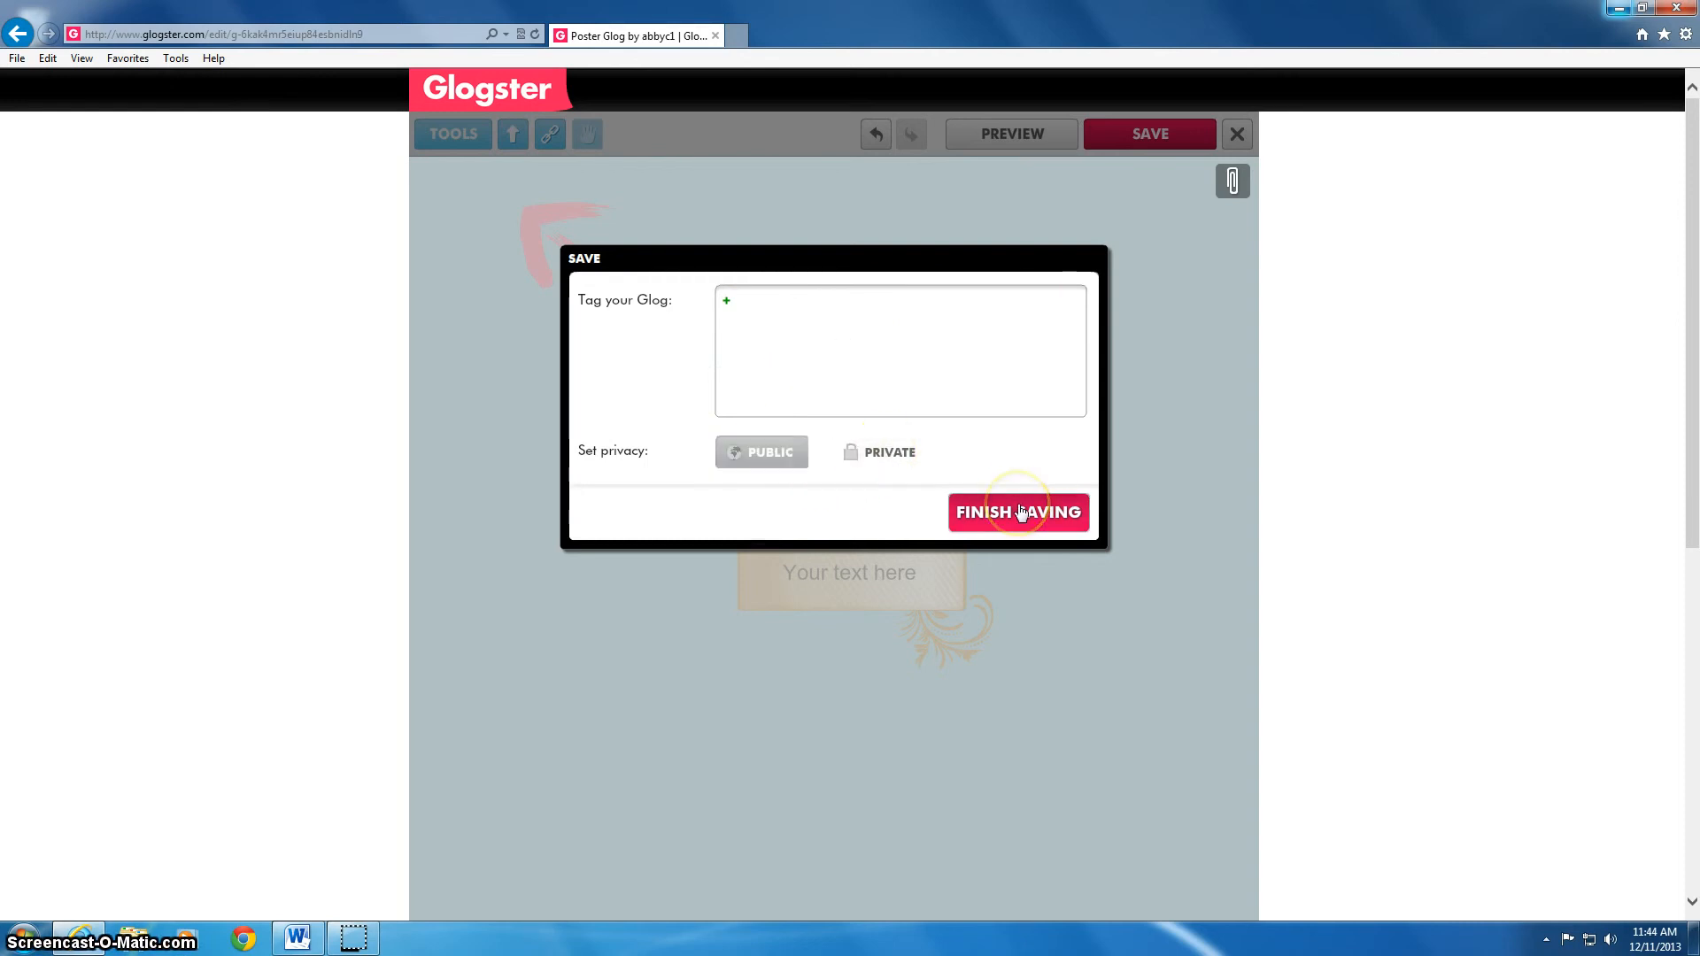
pyautogui.click(1020, 511)
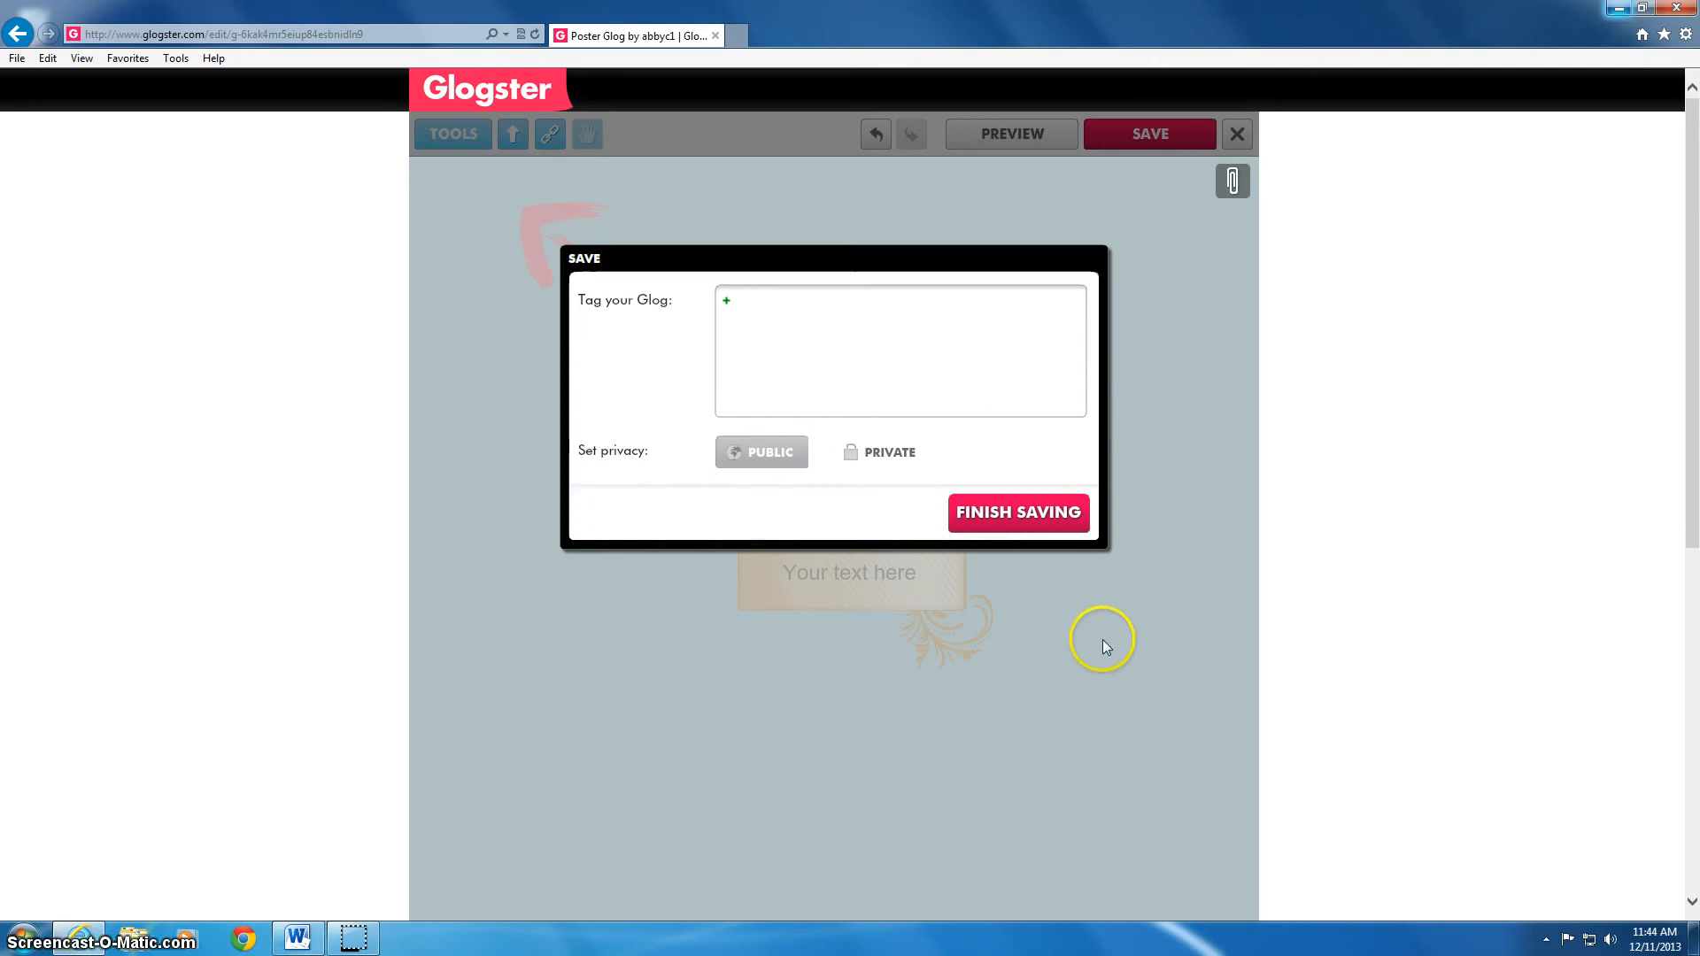
pyautogui.click(763, 454)
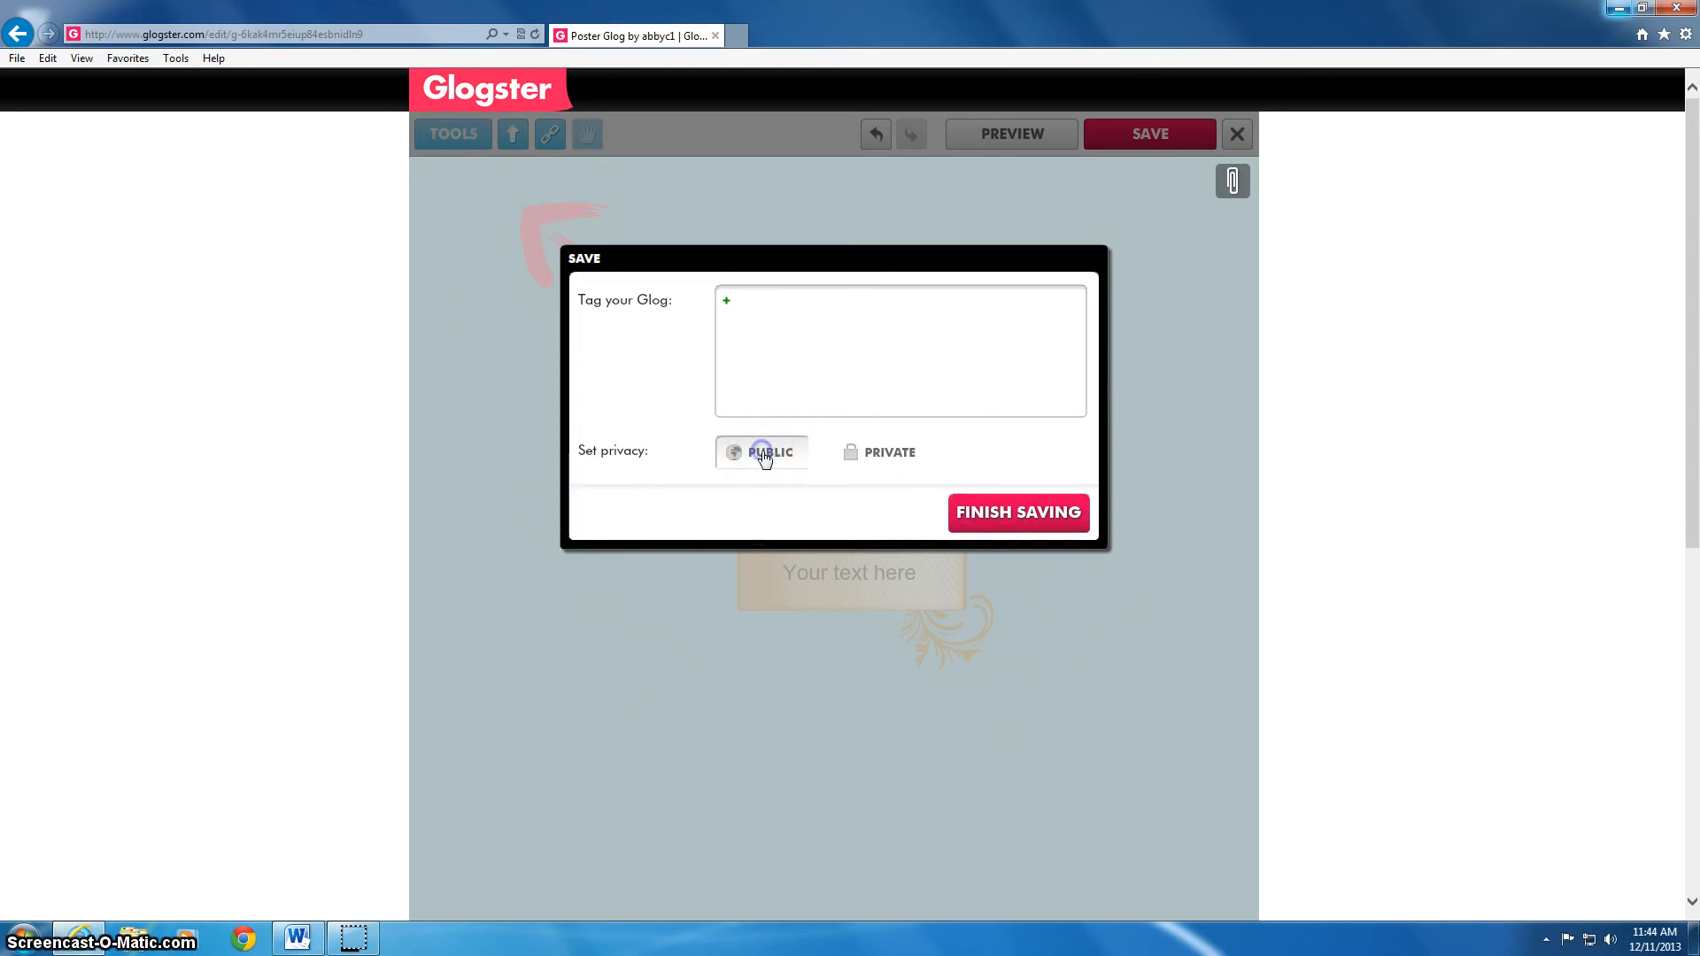
pyautogui.click(1042, 513)
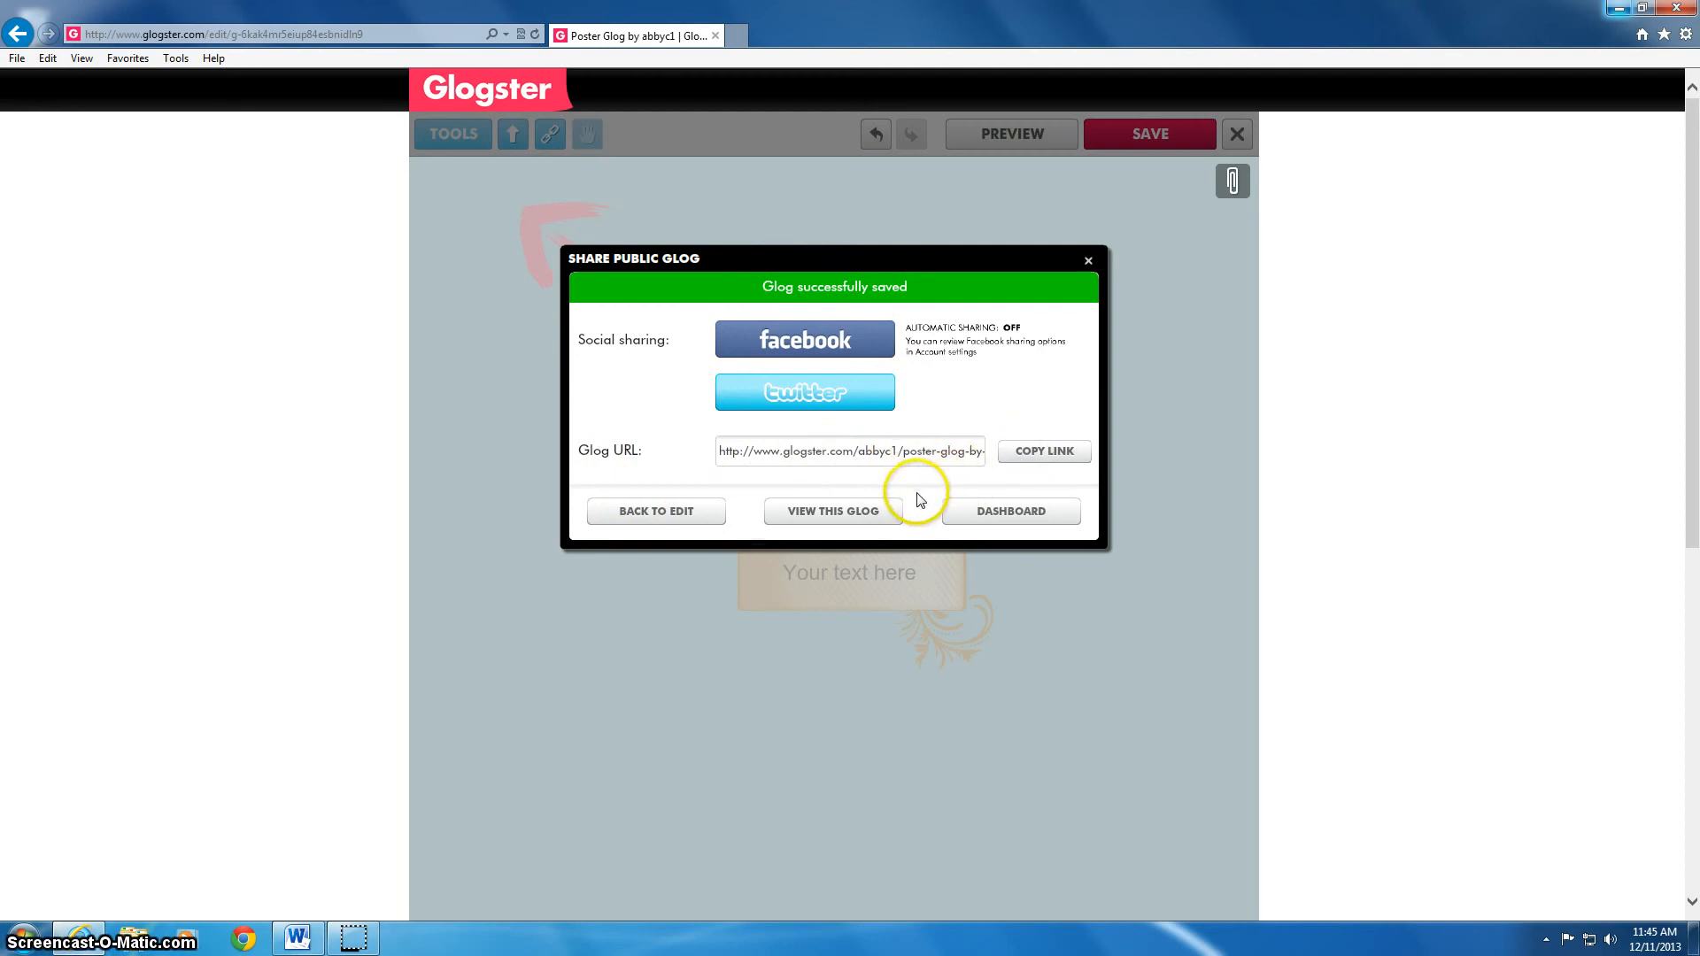
# Copy the glog's public link, then expand the Microsoft Office folder under Start > All Programs
pyautogui.click(1041, 453)
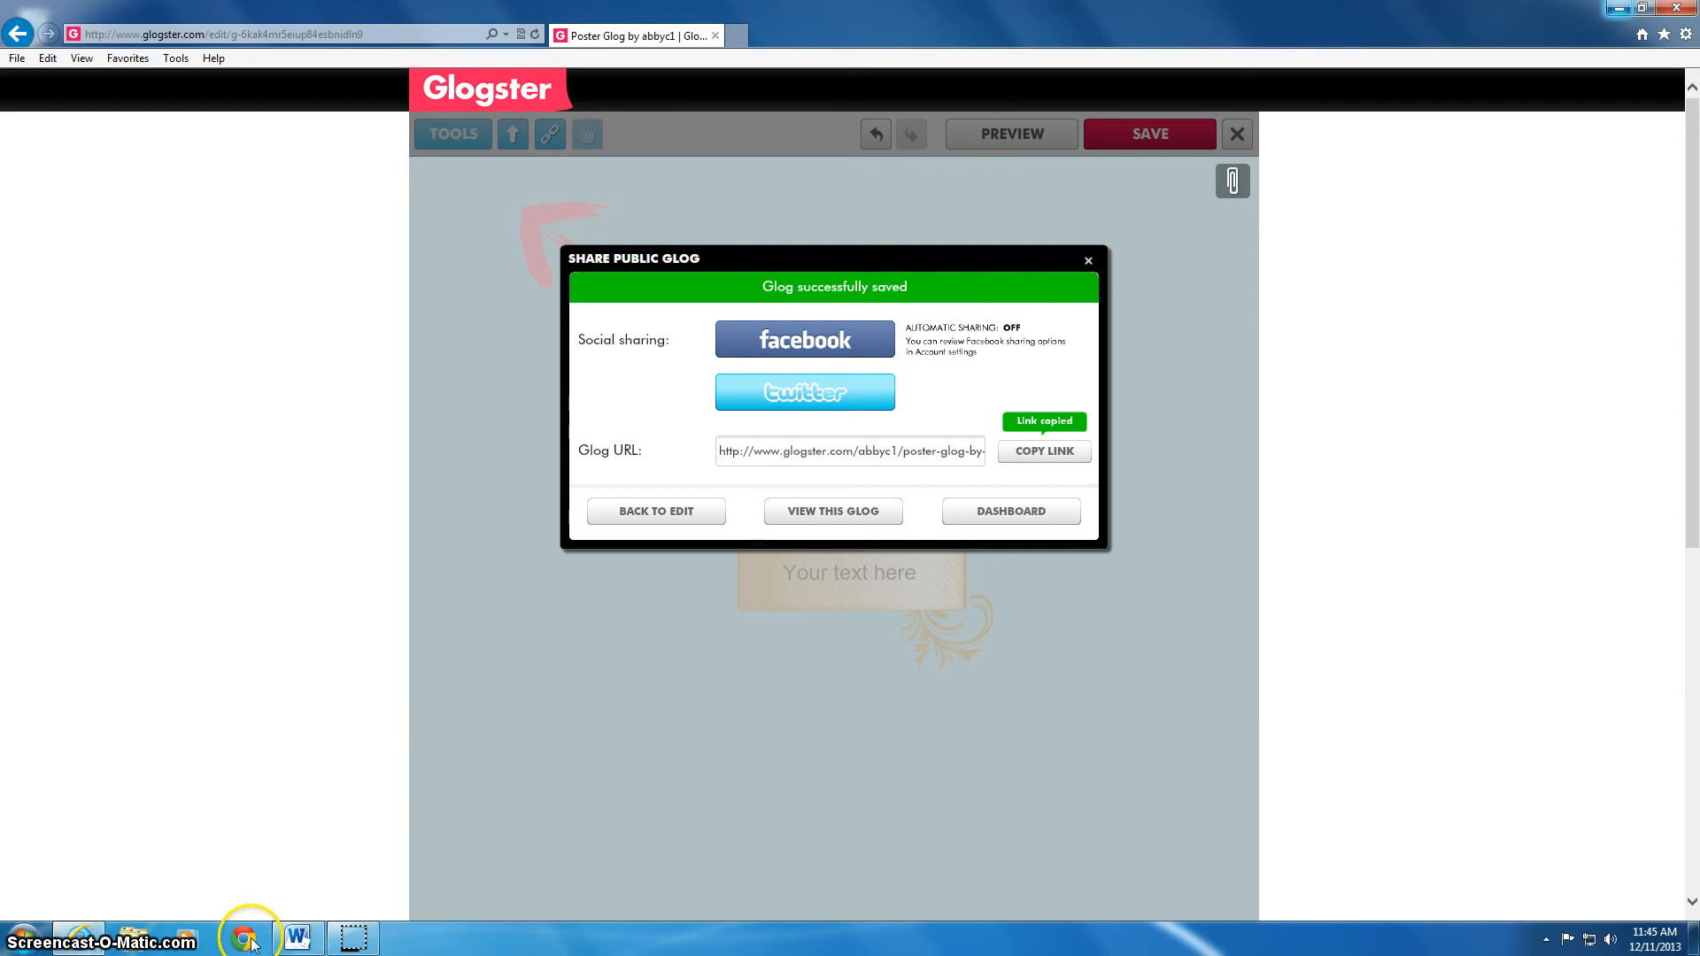
pyautogui.click(24, 938)
pyautogui.click(71, 858)
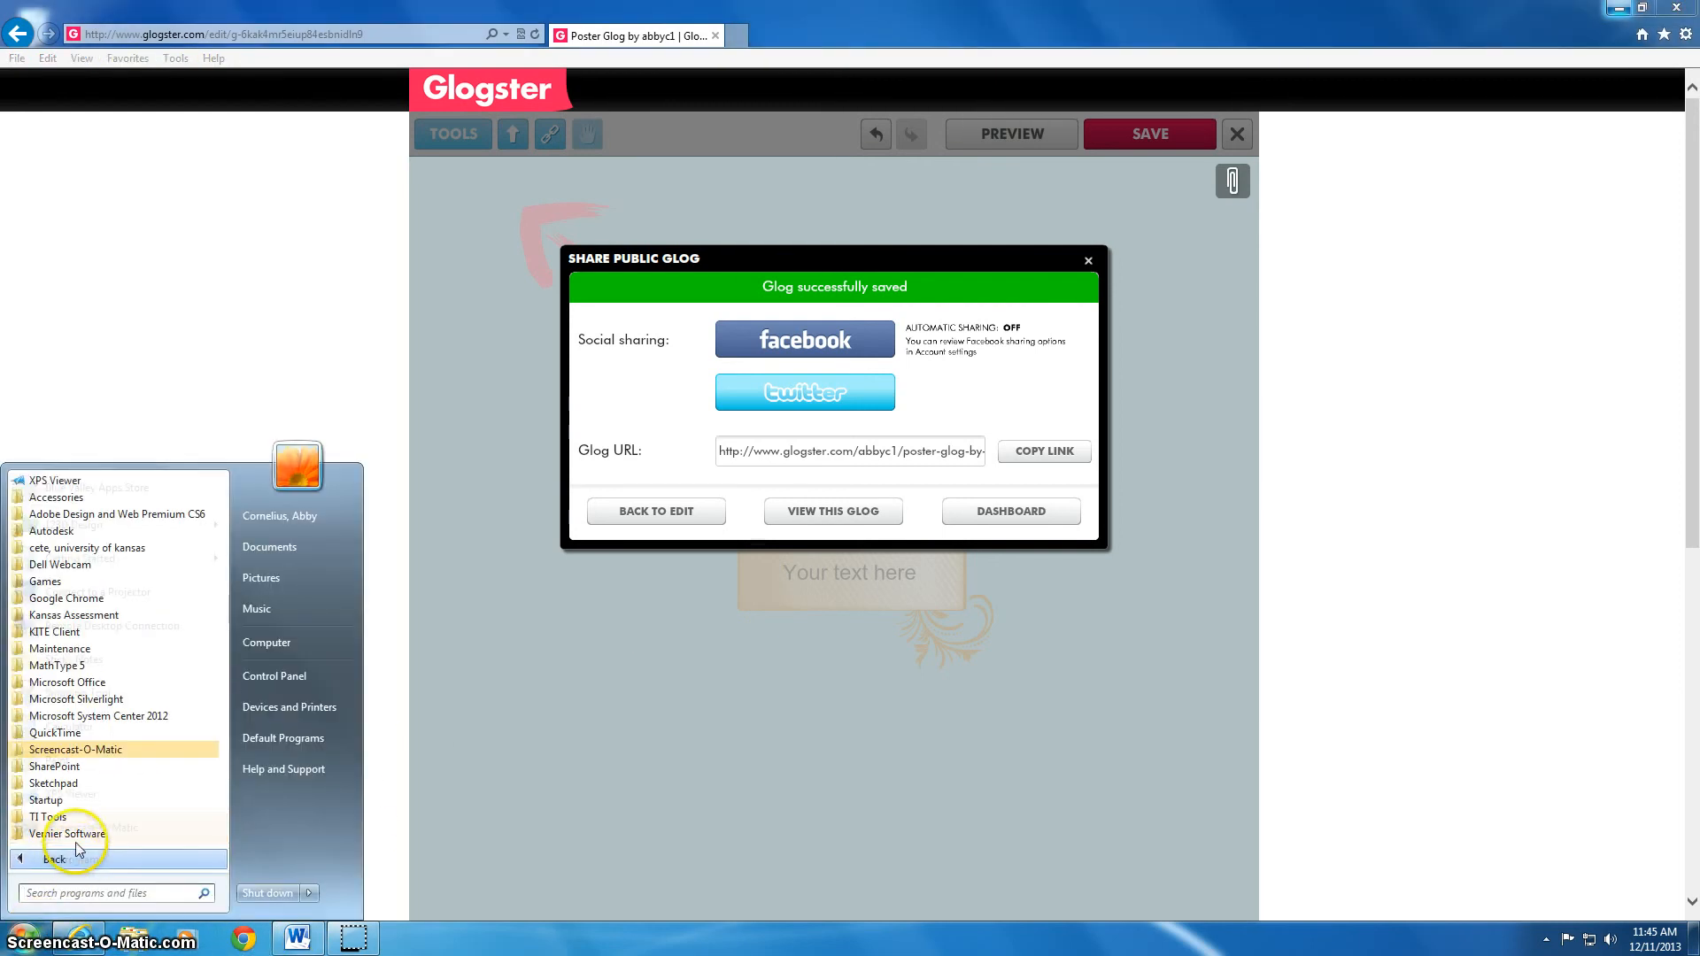
pyautogui.click(70, 684)
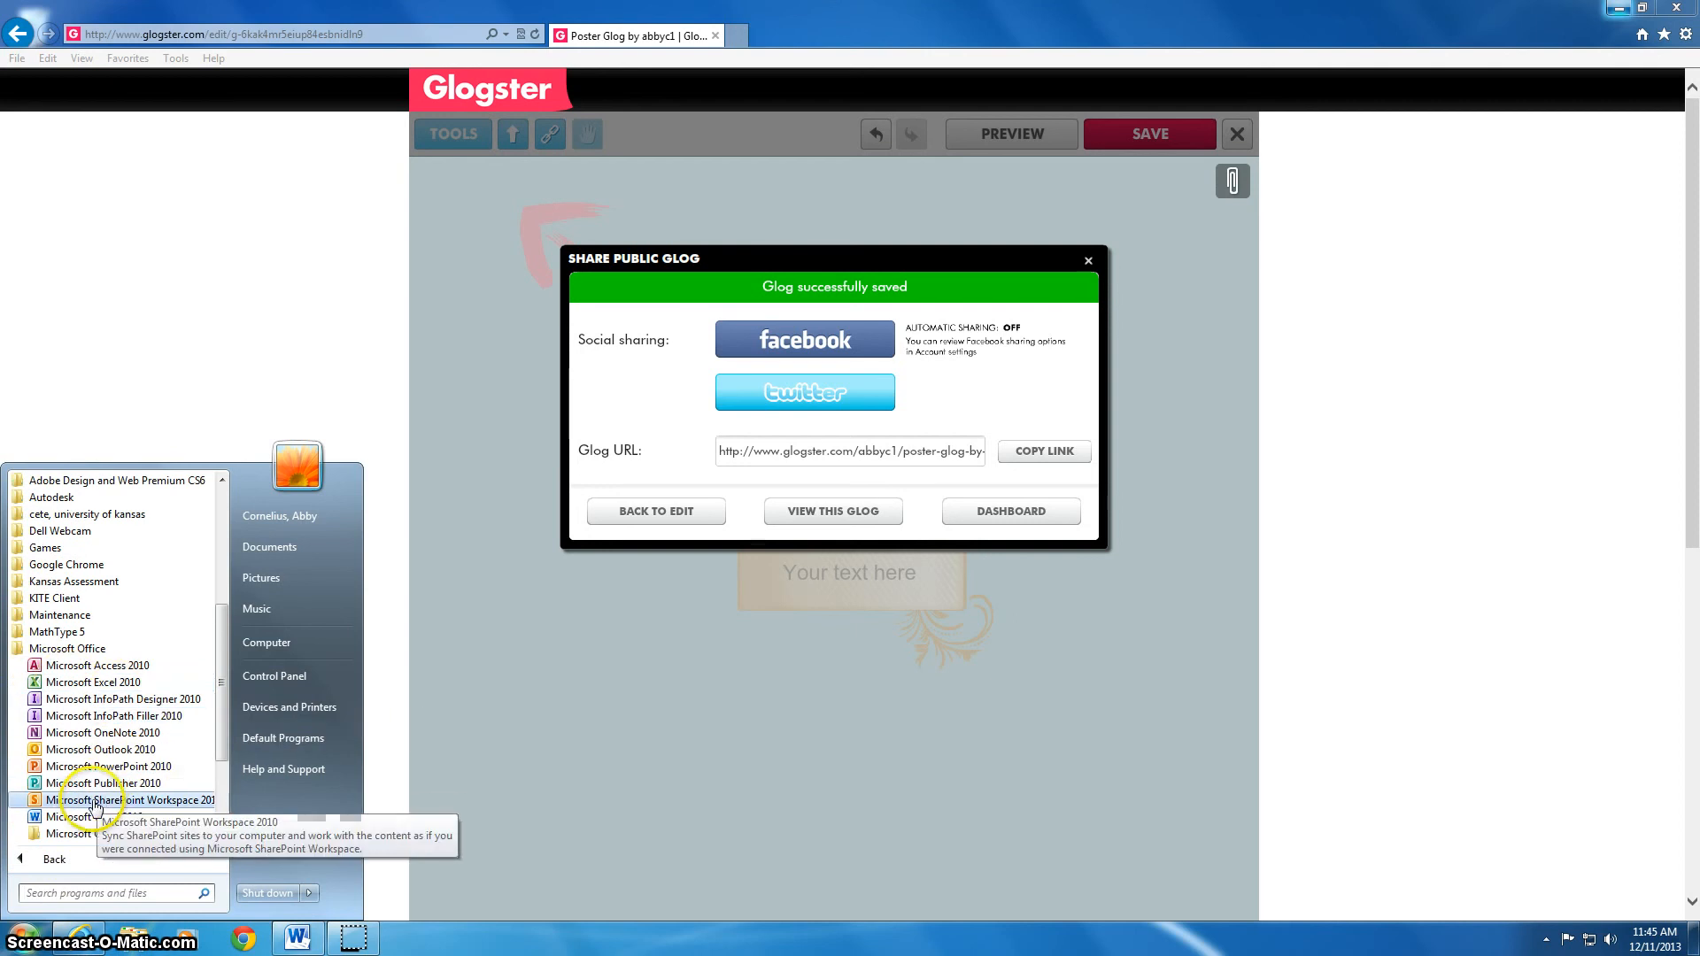
# Start a new Outlook 2010 e-mail addressed to the library address chosen from autocomplete
pyautogui.click(97, 750)
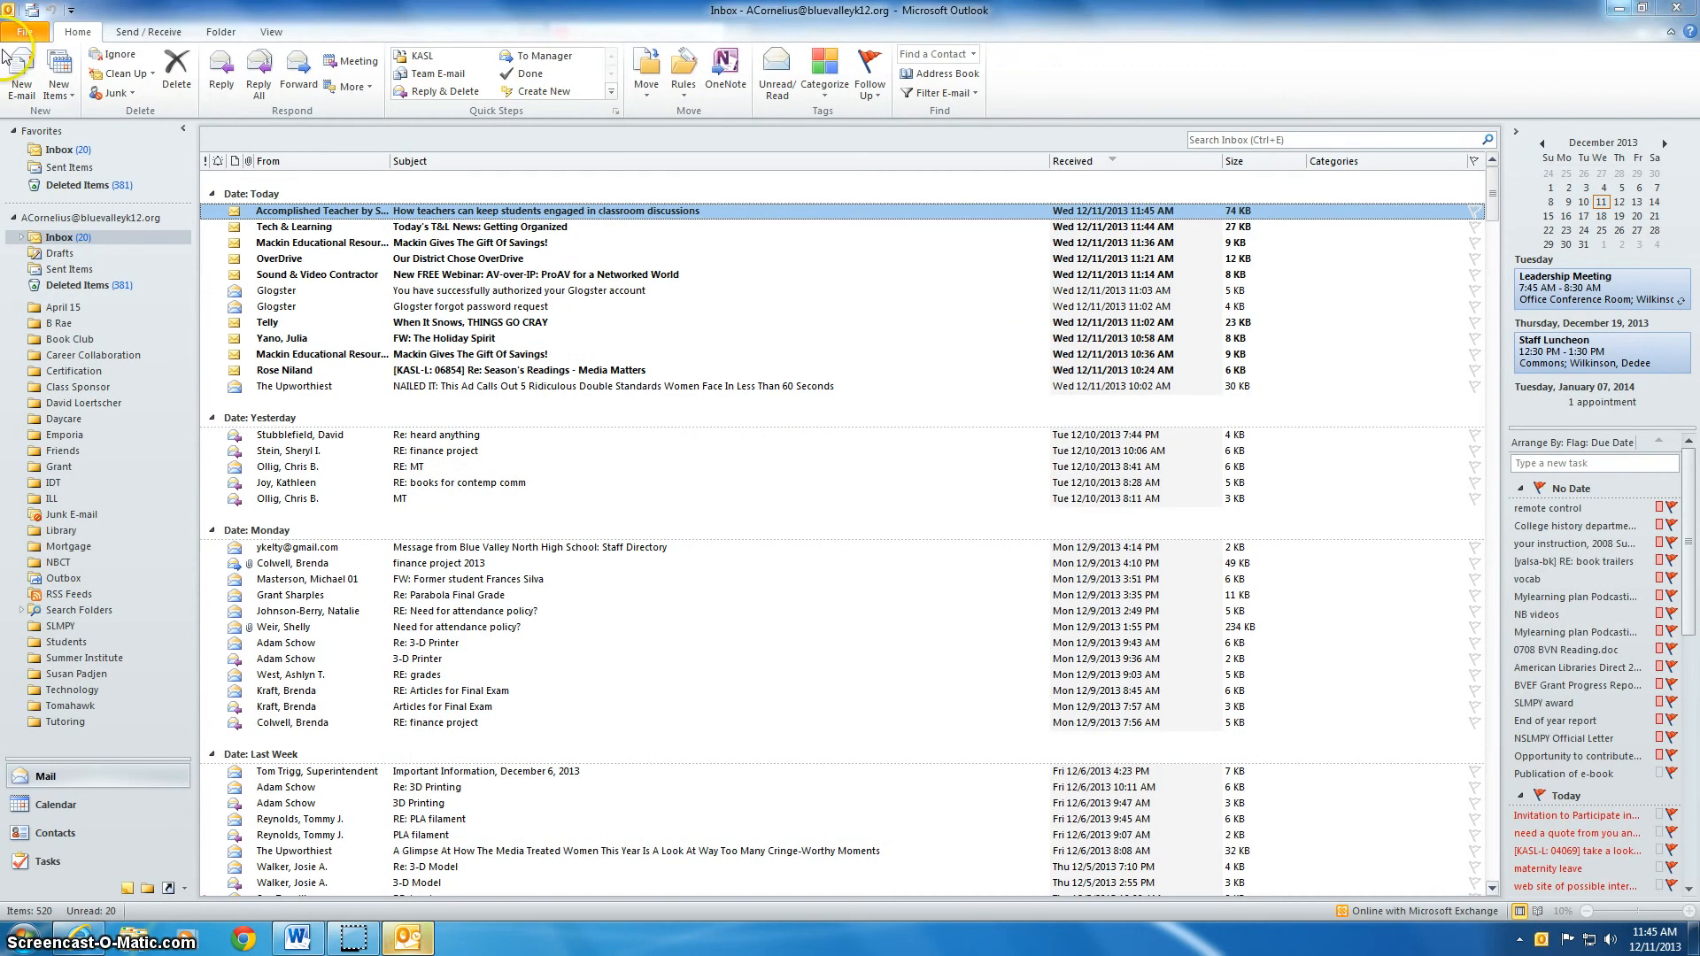
pyautogui.click(7, 57)
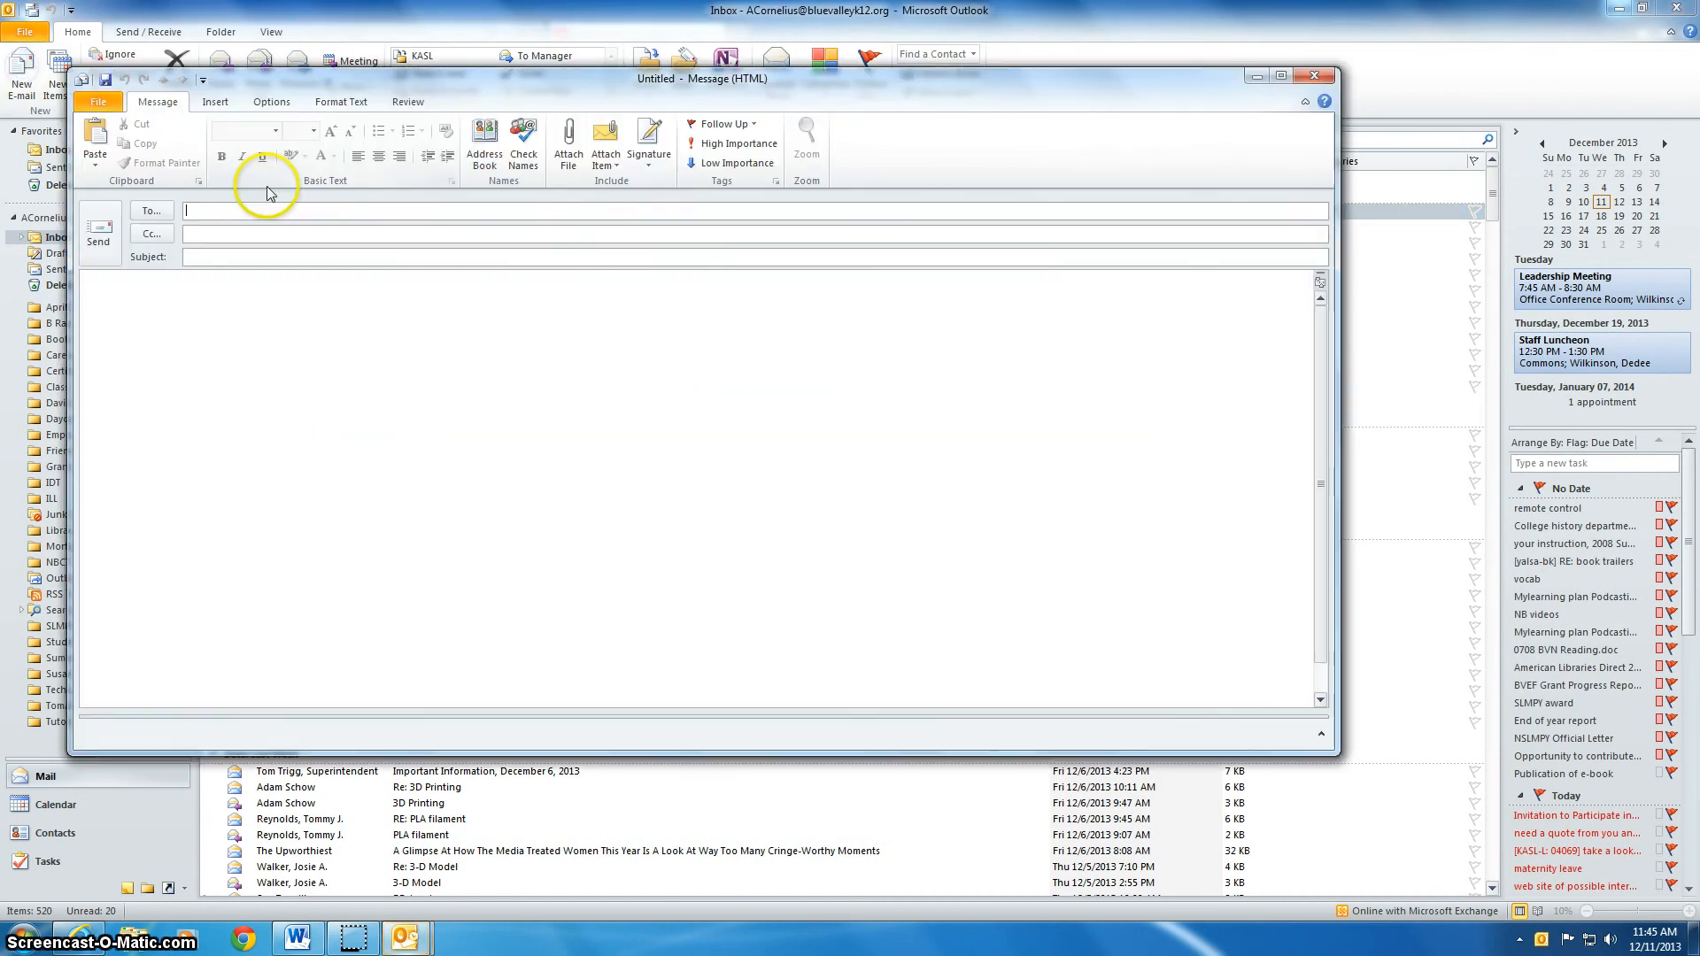
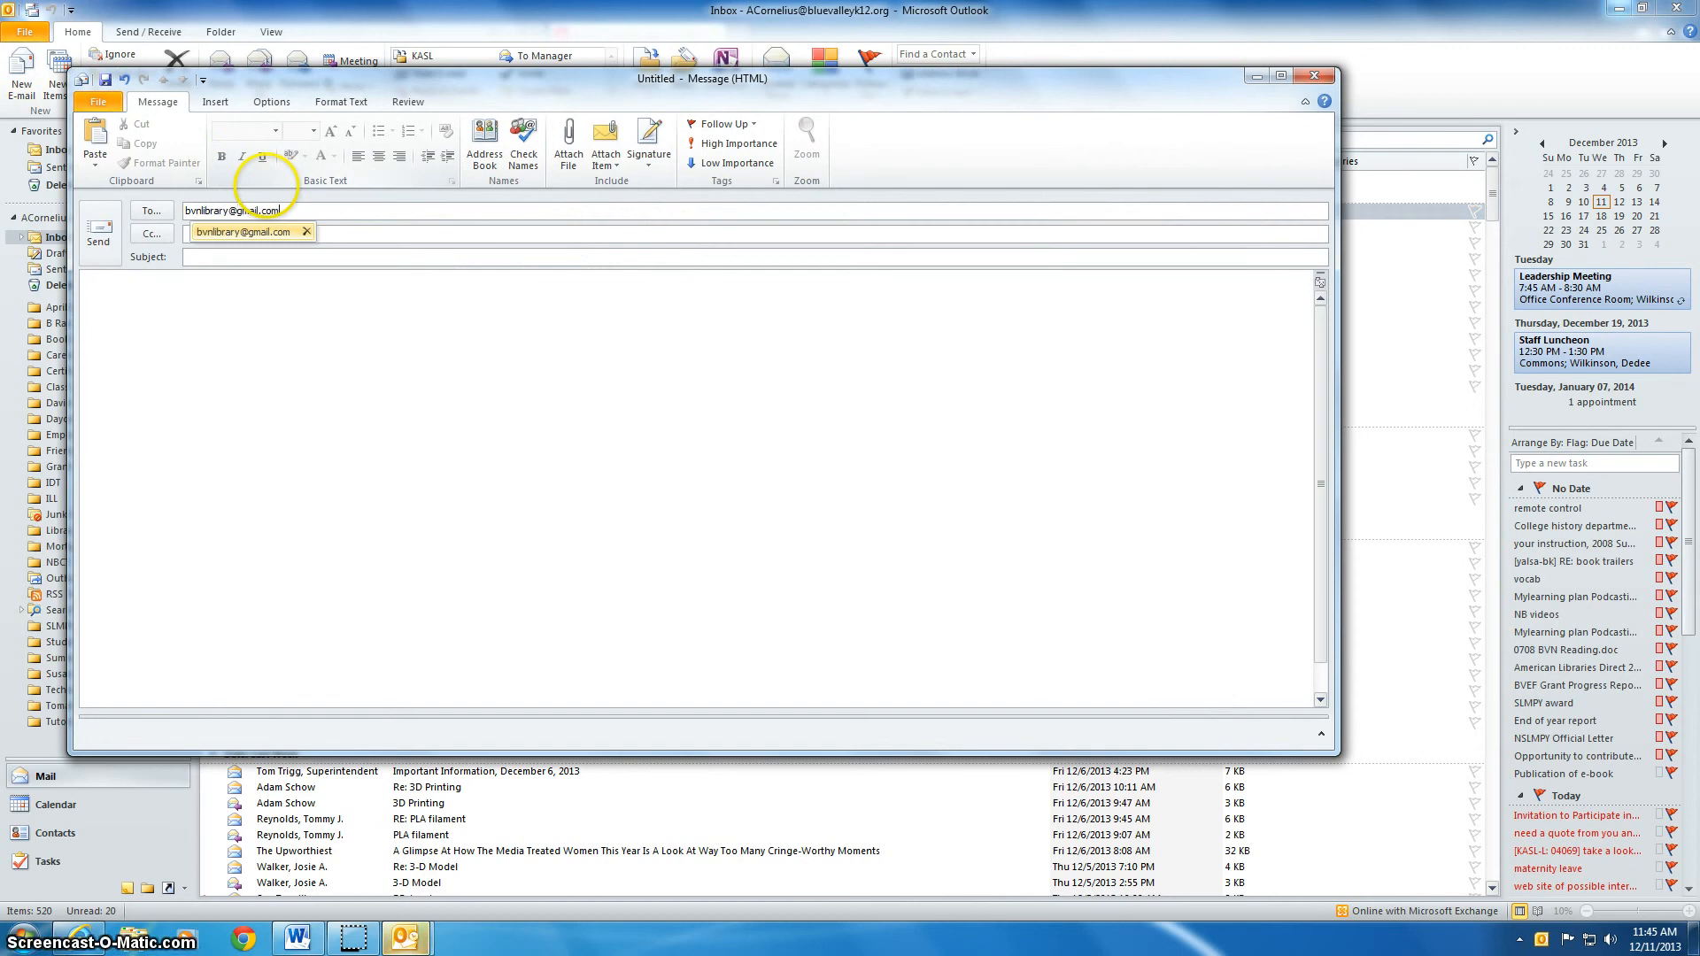
pyautogui.press('Tab')
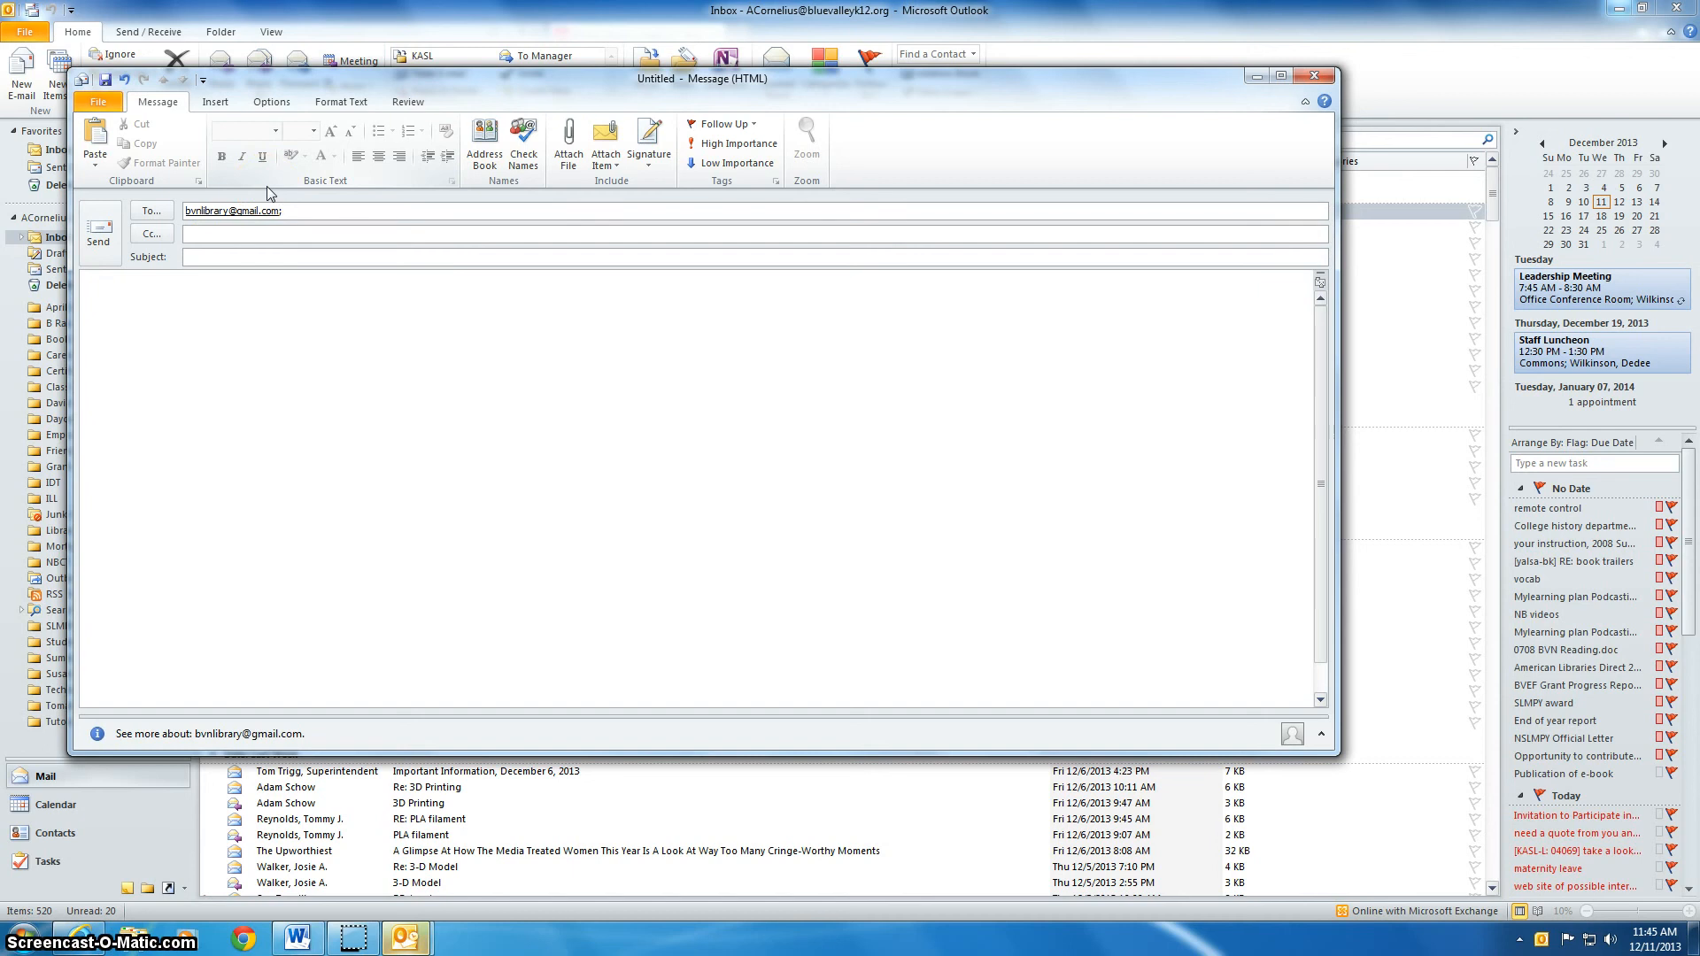
# Enter the subject, paste the glog link into the message body, and return to Glogster
pyautogui.press('Tab')
pyautogui.write('Cornelius')
pyautogui.click(239, 305)
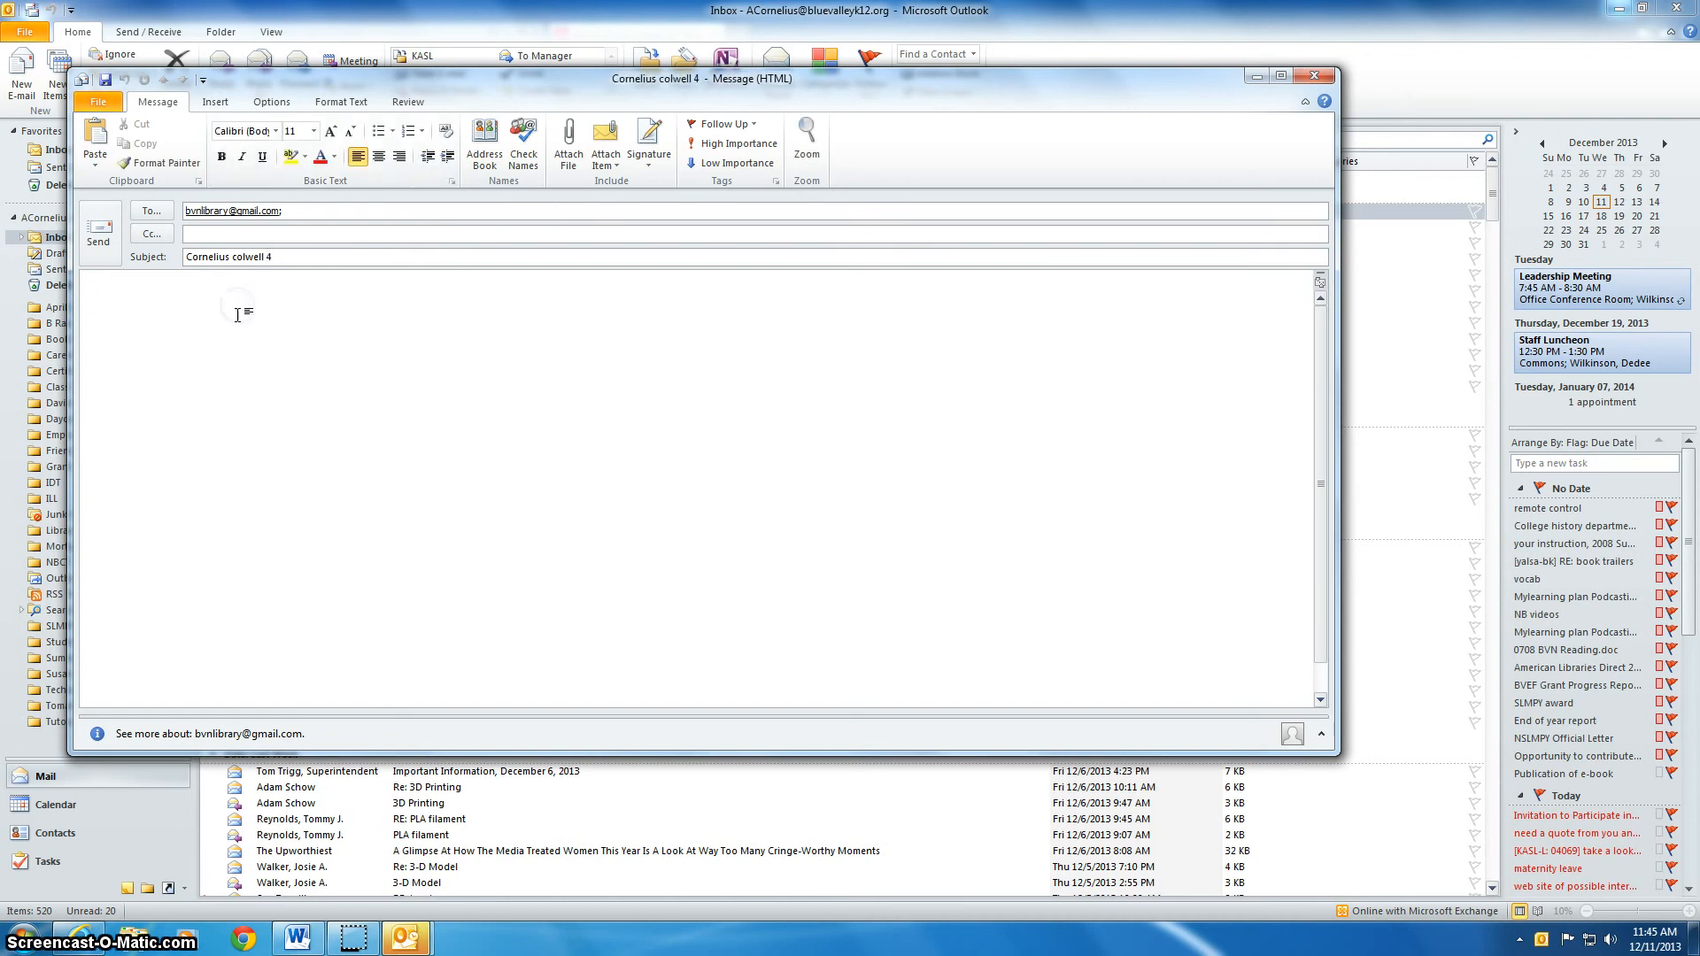
pyautogui.write('http://www.glogster.com/abbyc1/poster-glog-by-abbyc1/g-6kak4mr5eiup84esbnidln9')
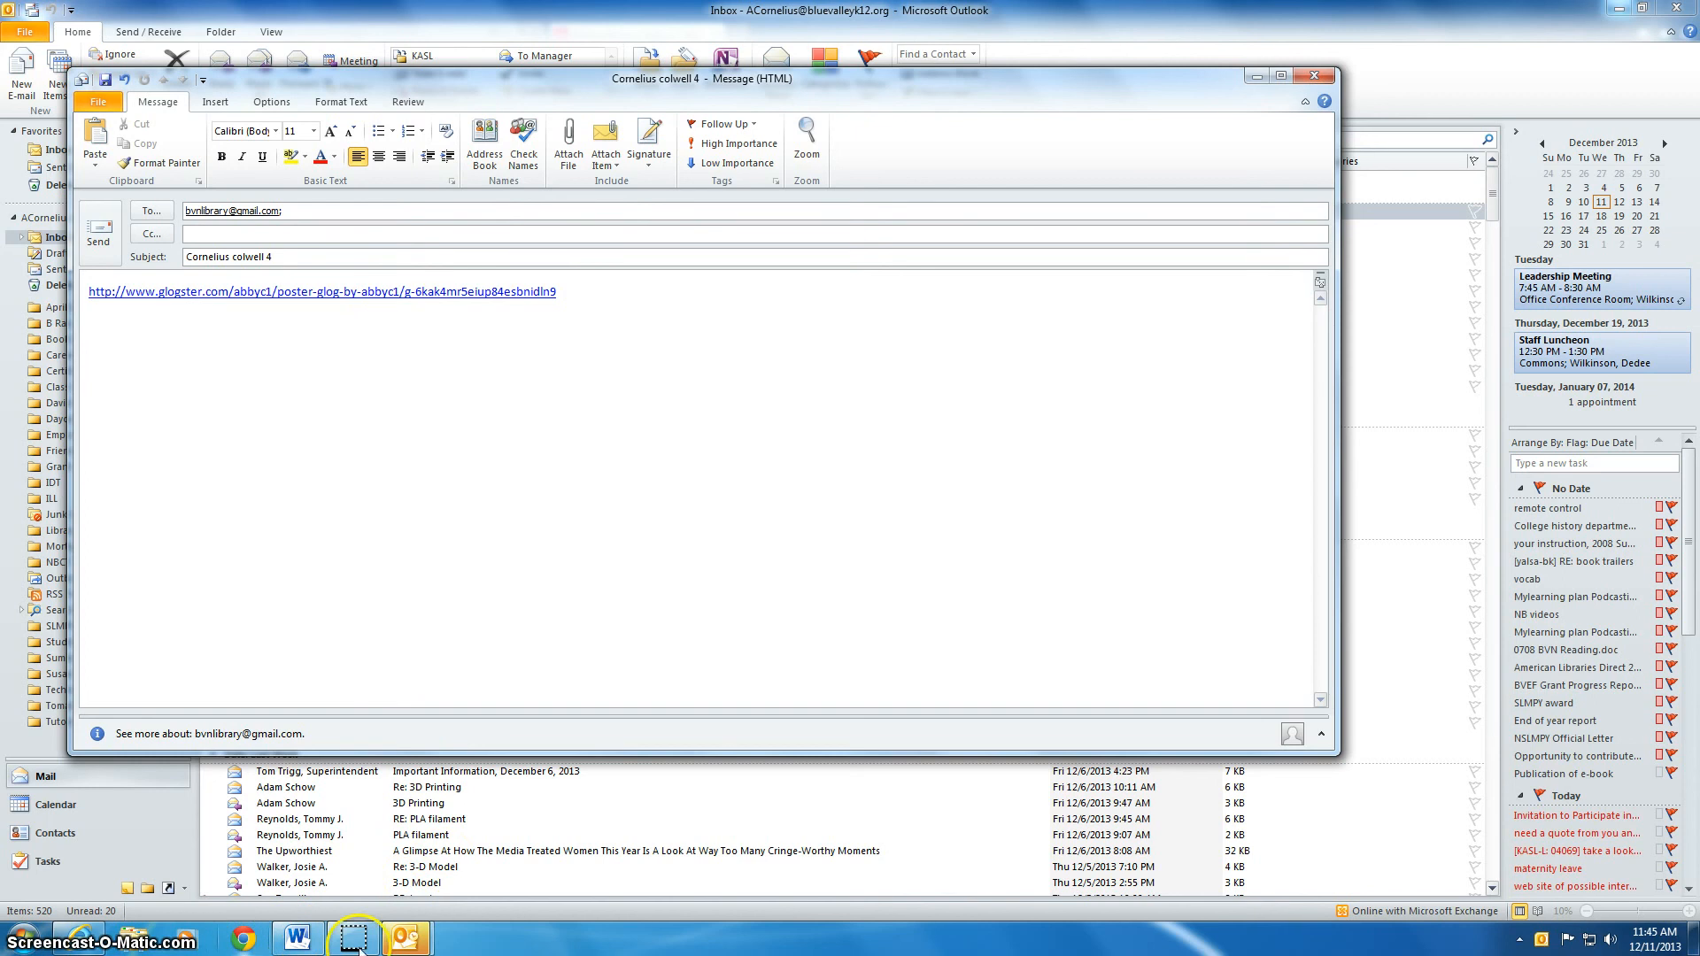
pyautogui.click(80, 936)
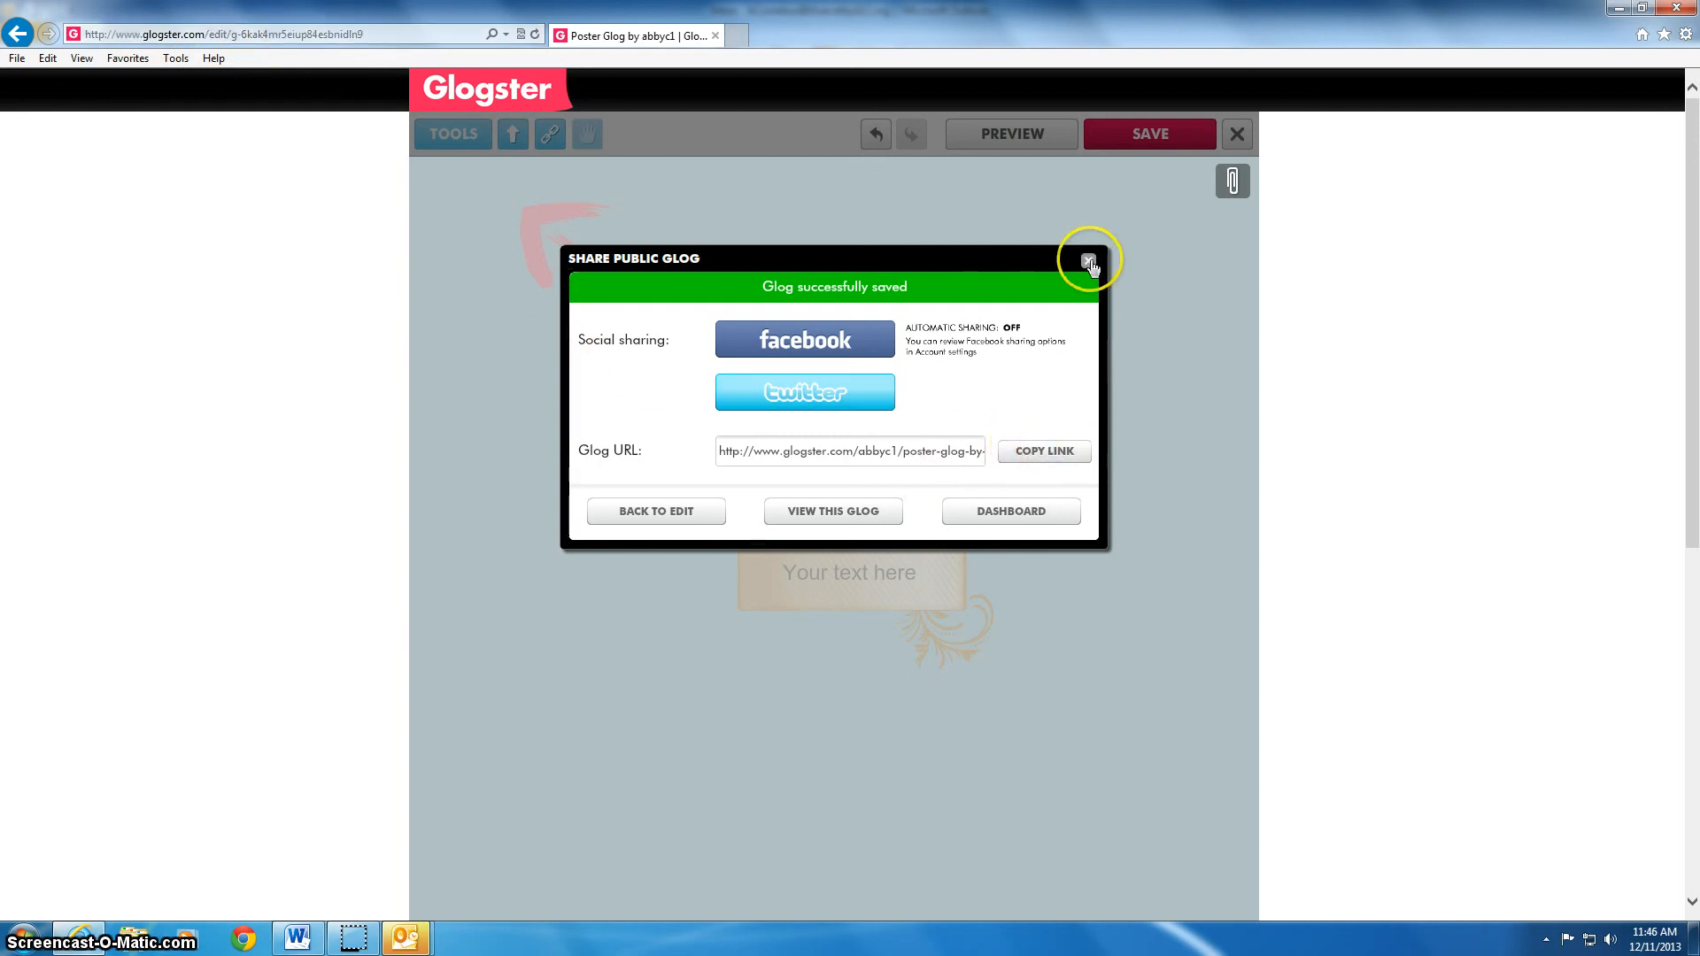
# Close the Share Public Glog dialog and dismiss the Outlook new-mail notification
pyautogui.click(1087, 262)
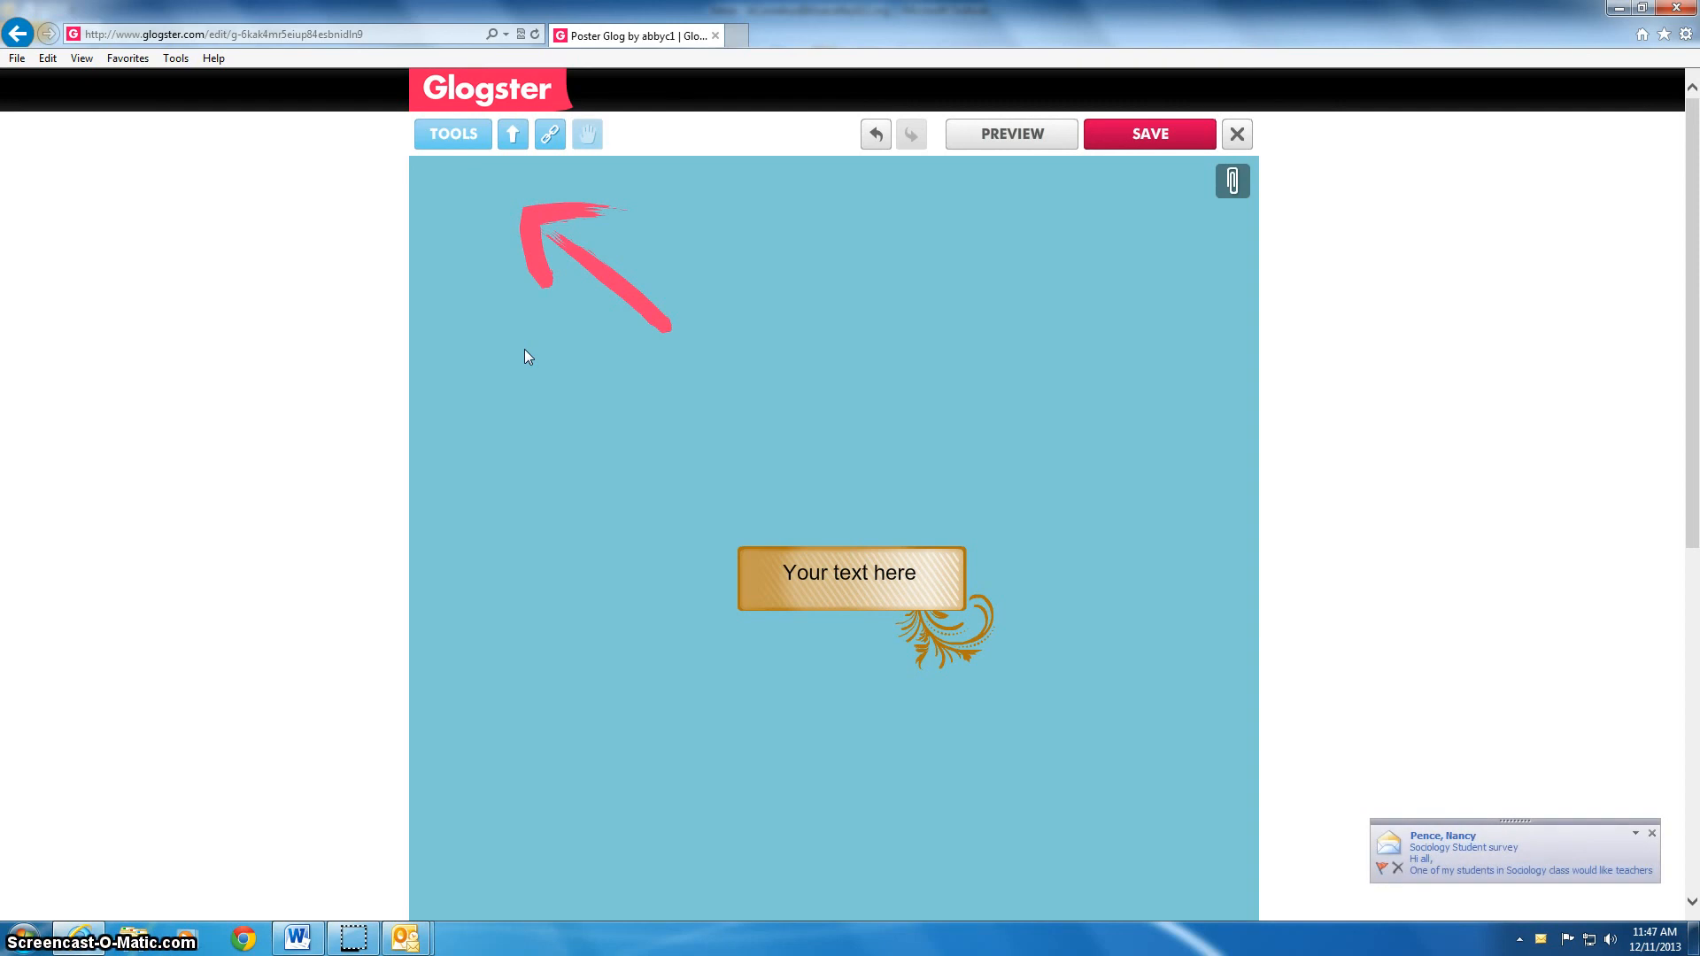
pyautogui.click(1651, 833)
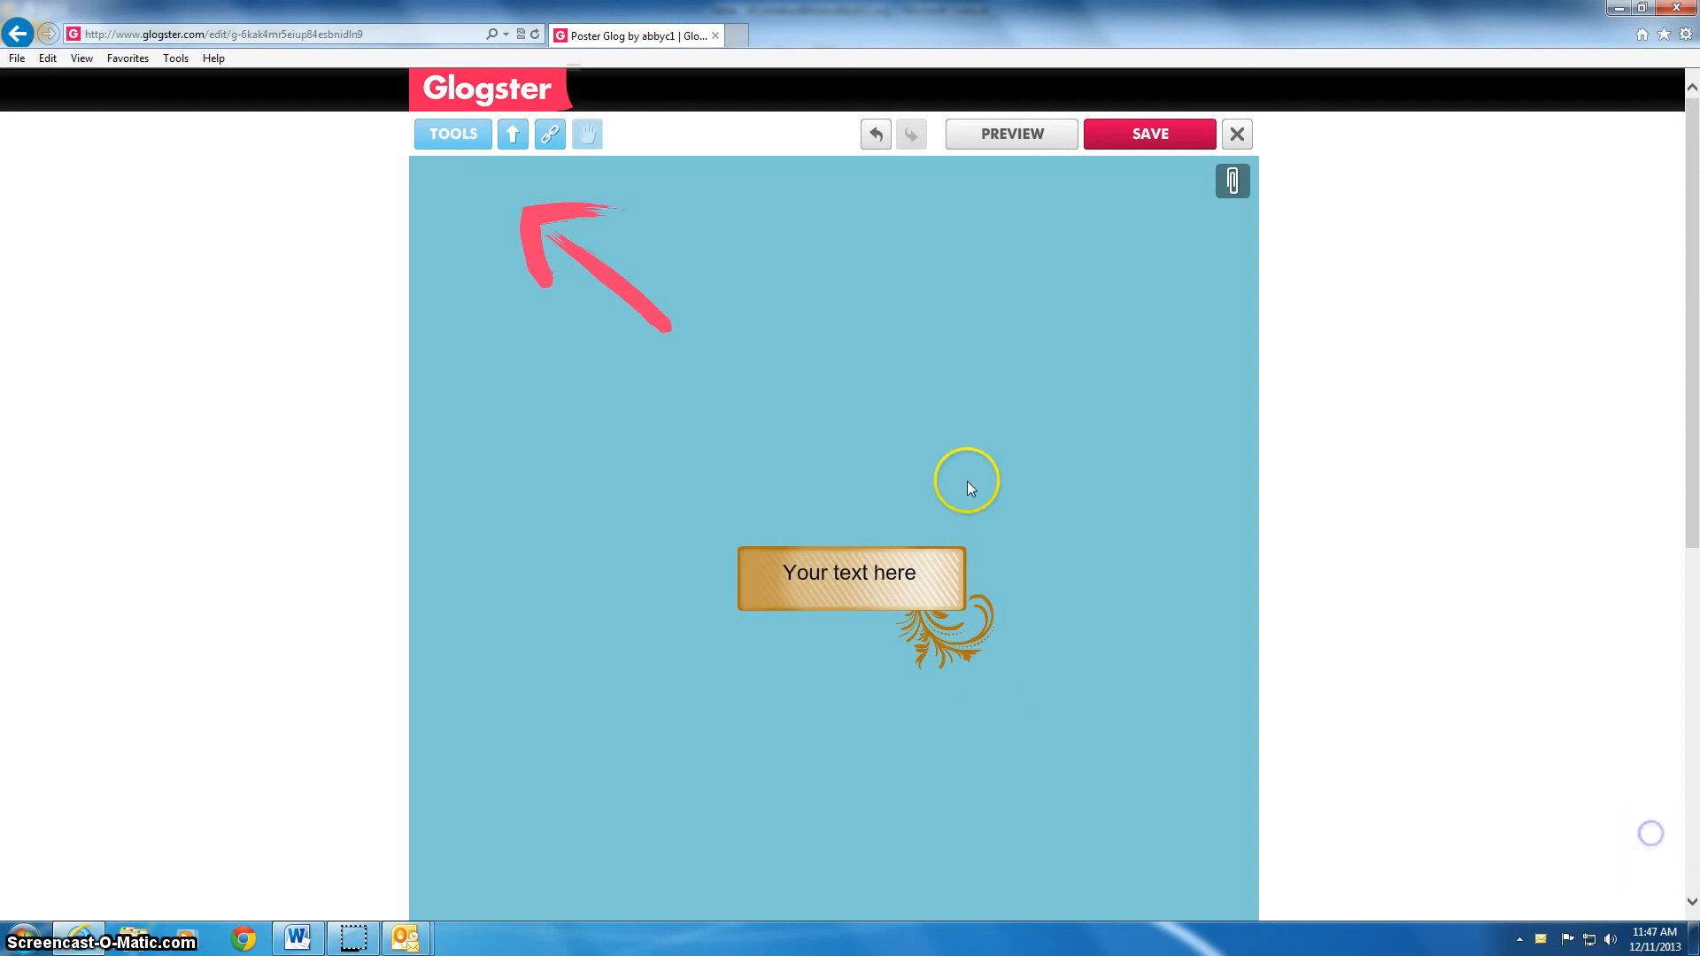